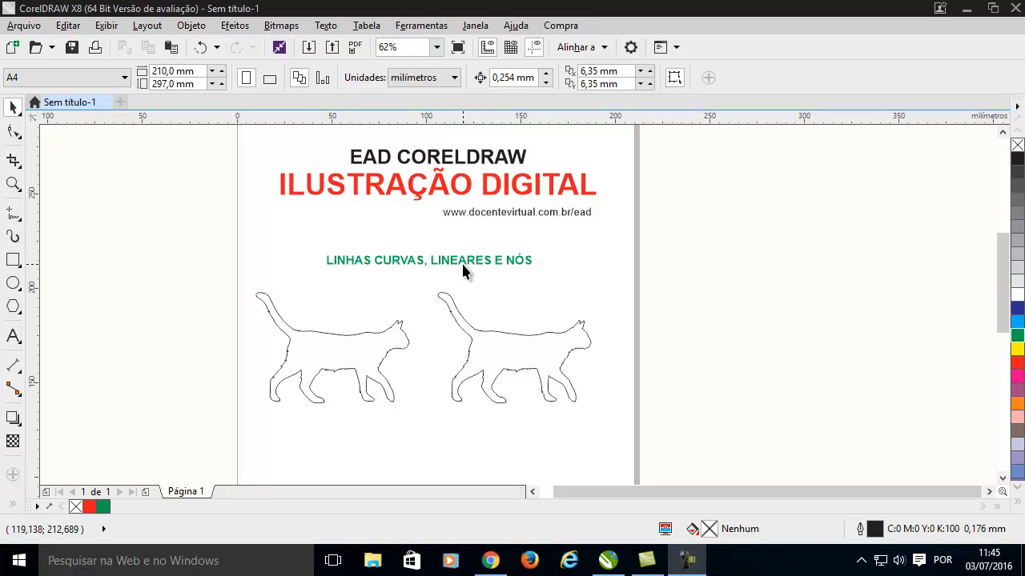
Switch to the CorelDRAW document and display the nodes of the left cat outline with the Shape tool
scroll(542, 243, "up", 1)
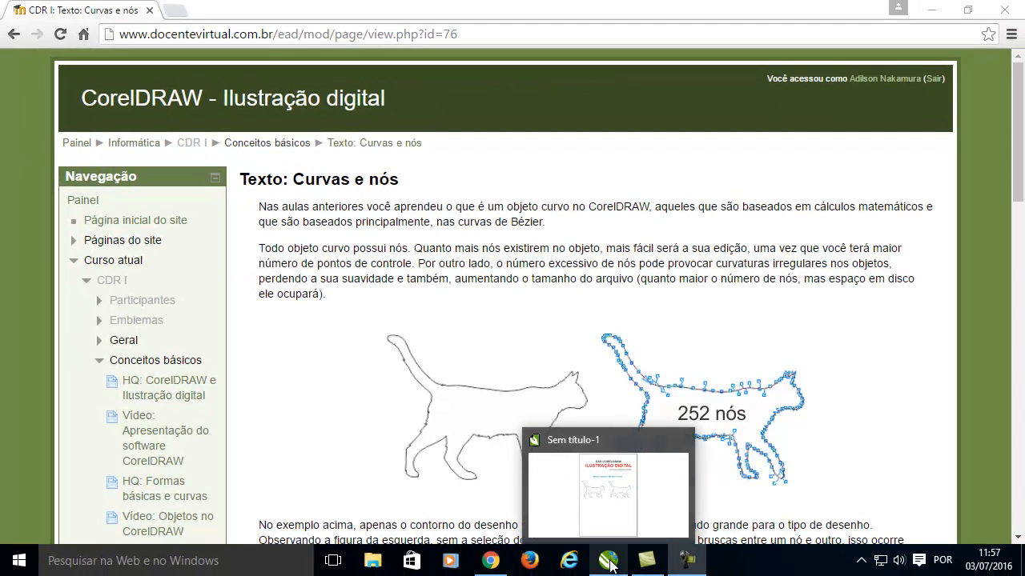
left_click(552, 480)
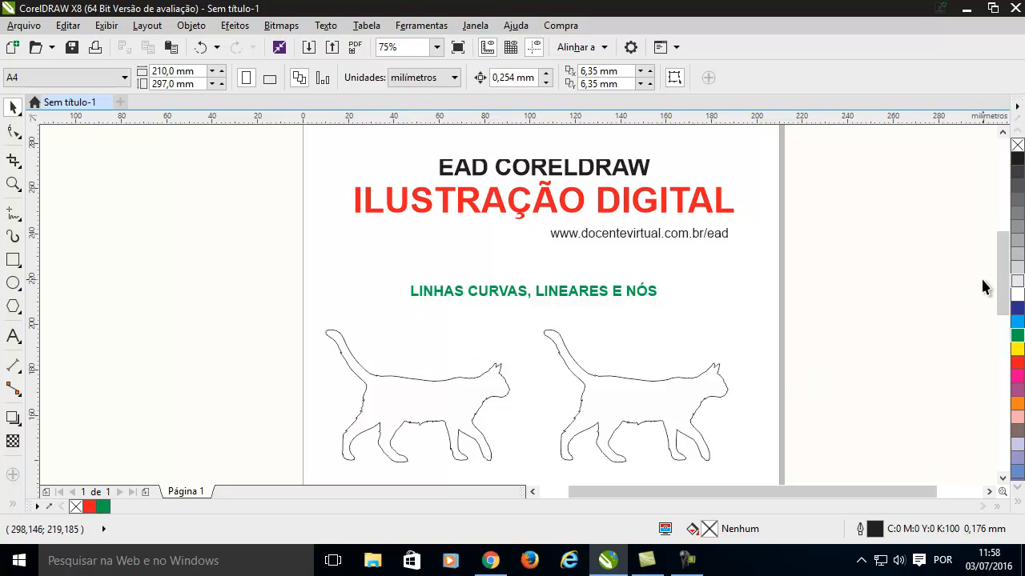
scroll(981, 276, "down", 5)
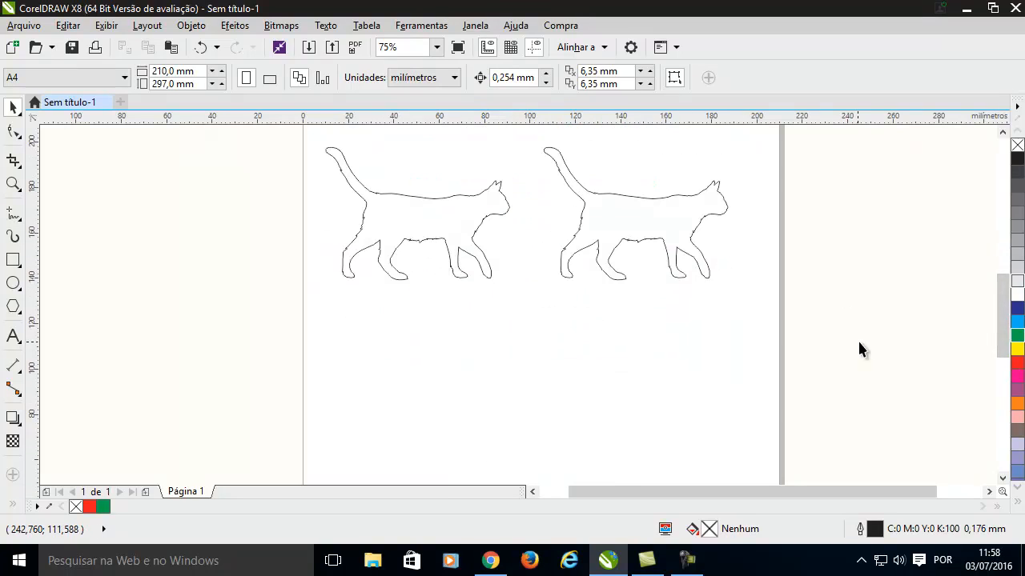
left_click_drag(655, 492, 623, 494)
left_click(491, 240)
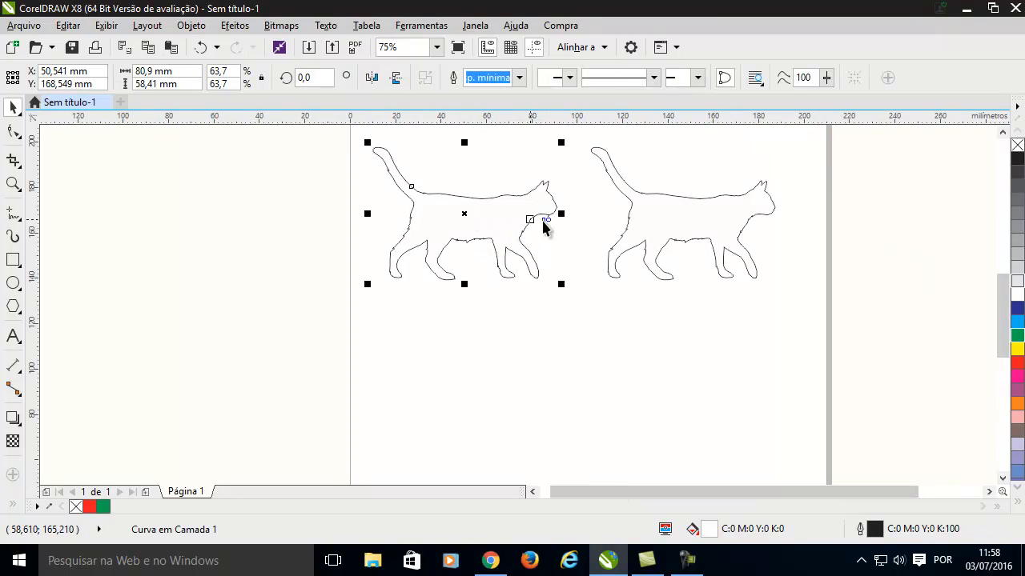
scroll(1010, 304, "up", 1)
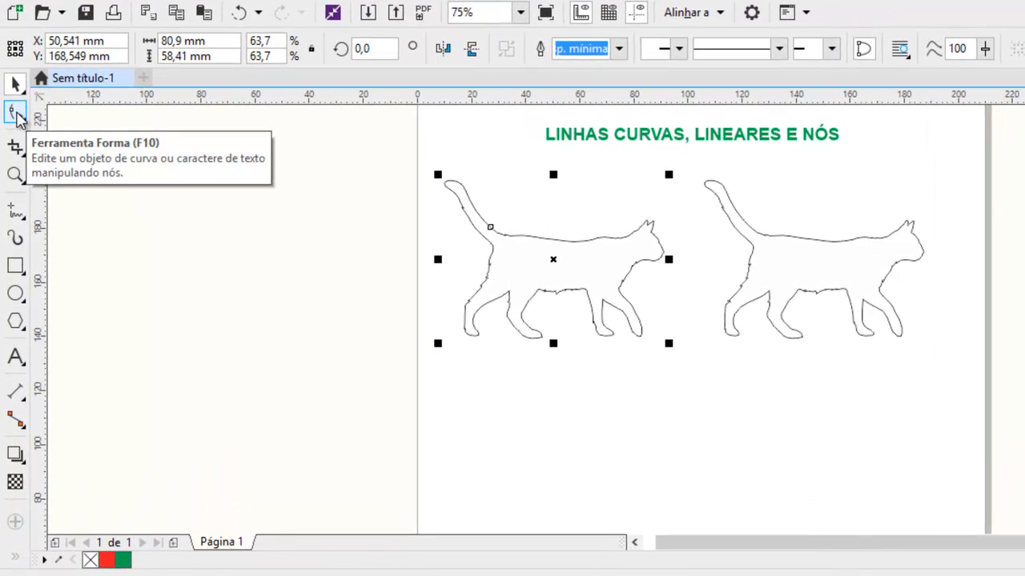
left_click(18, 115)
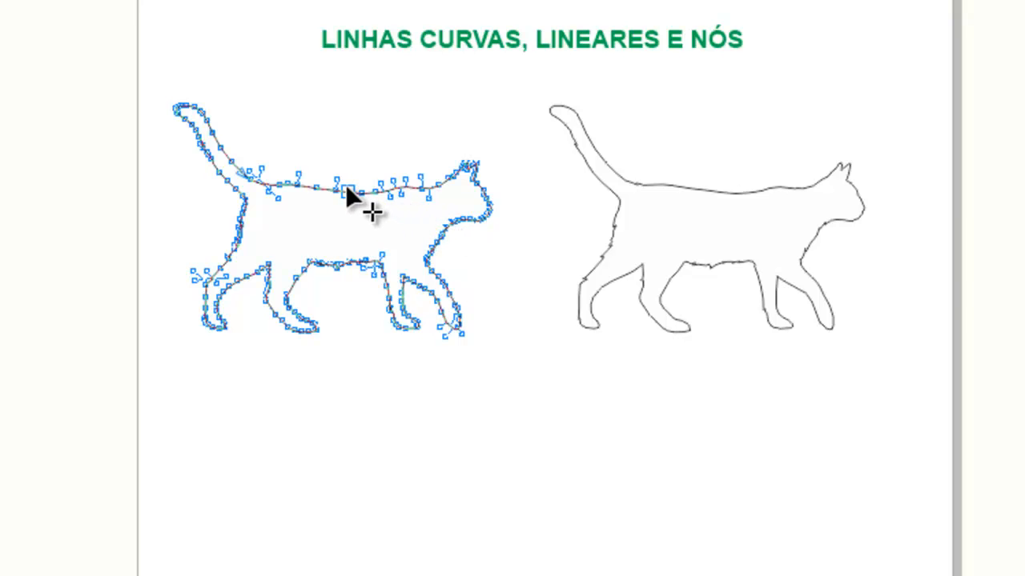
Examine the nodes and straight segments along the left cat's tail and back, selecting individual nodes up close
scroll(308, 192, "up", 4)
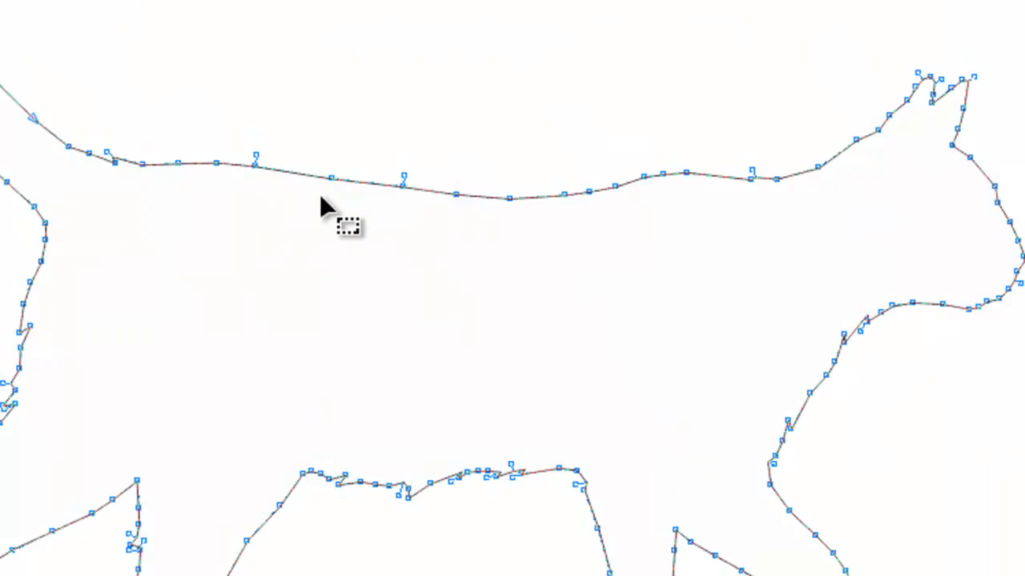
scroll(320, 197, "up", 3)
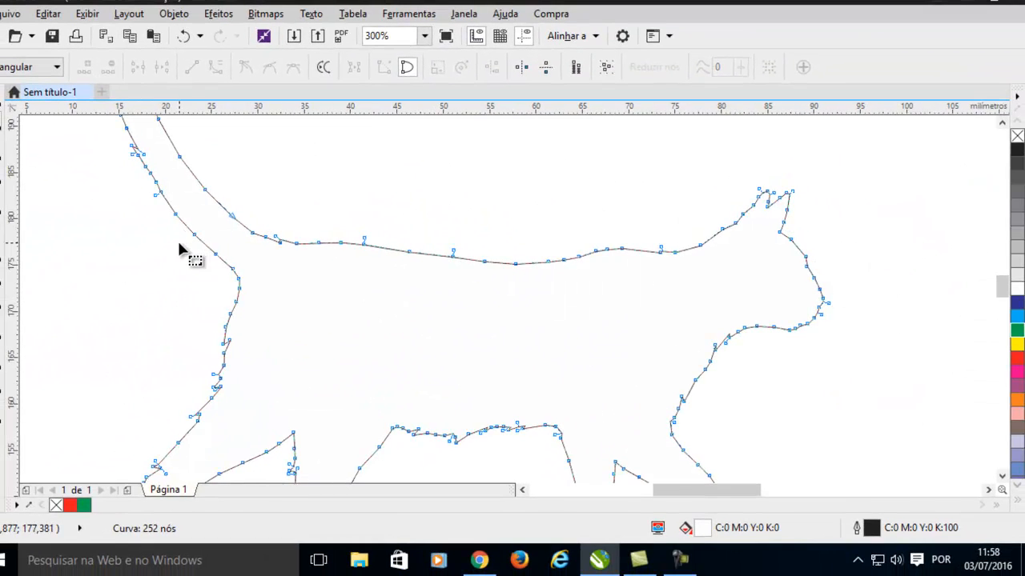
scroll(178, 244, "up", 3)
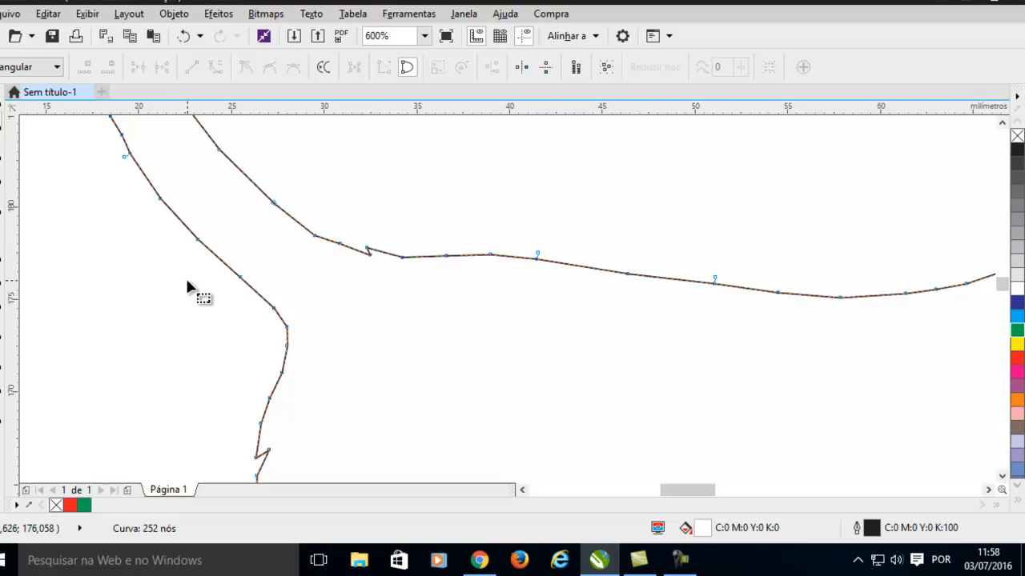
left_click_drag(178, 257, 211, 233)
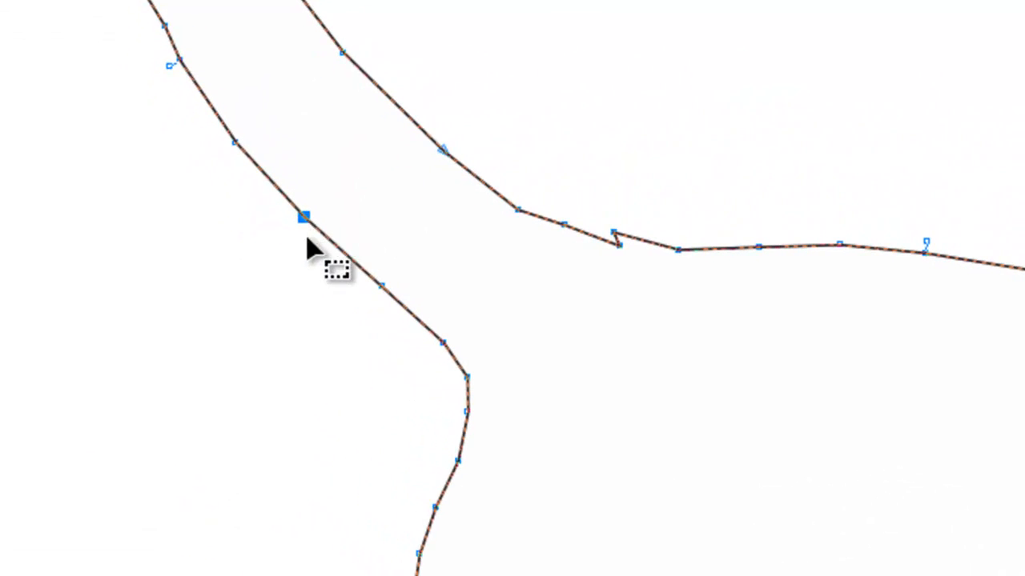
left_click_drag(329, 297, 441, 279)
scroll(338, 270, "up", 2)
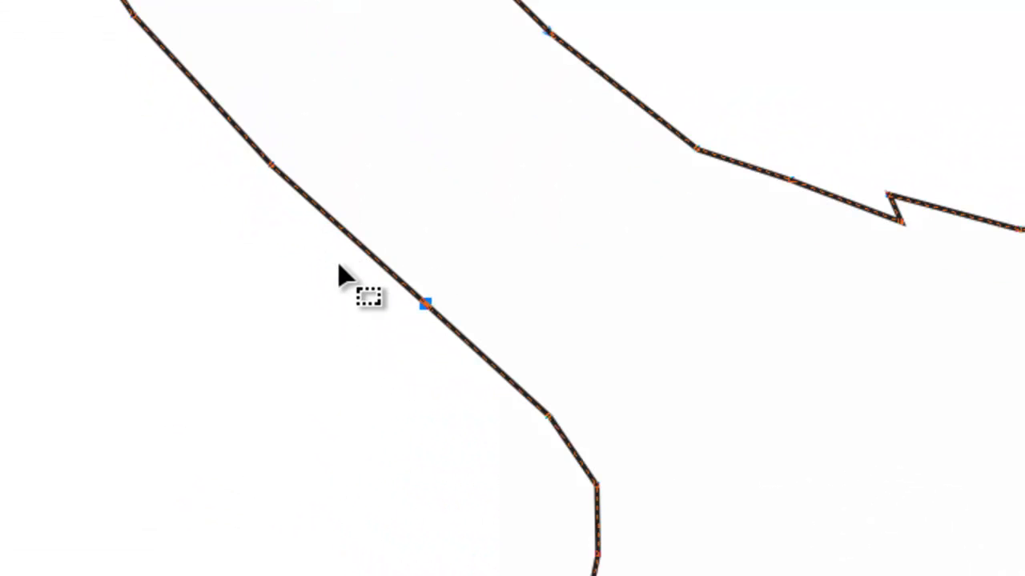
left_click_drag(344, 265, 469, 355)
left_click_drag(886, 149, 899, 200)
left_click_drag(584, 240, 606, 285)
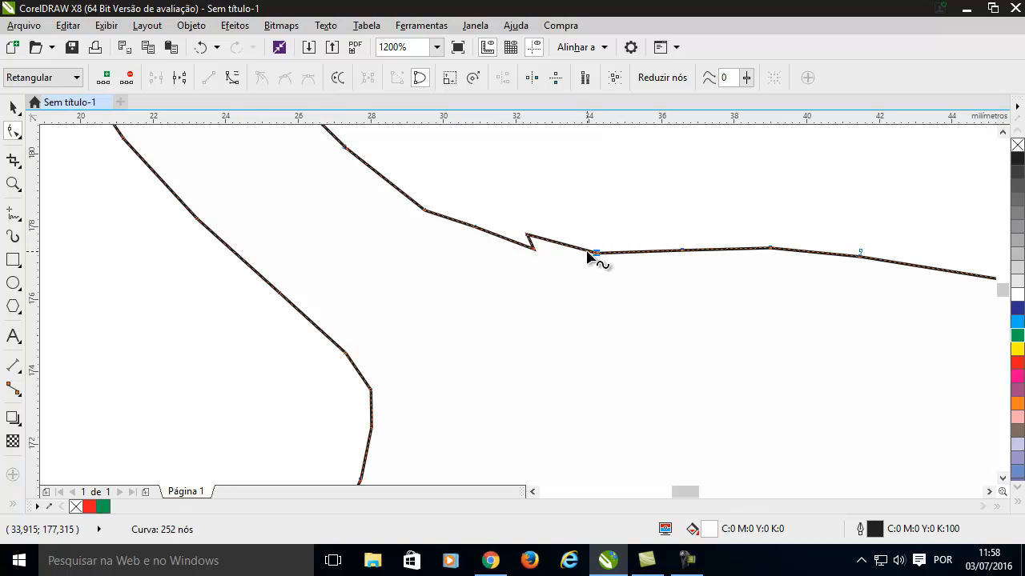
scroll(575, 257, "down", 6)
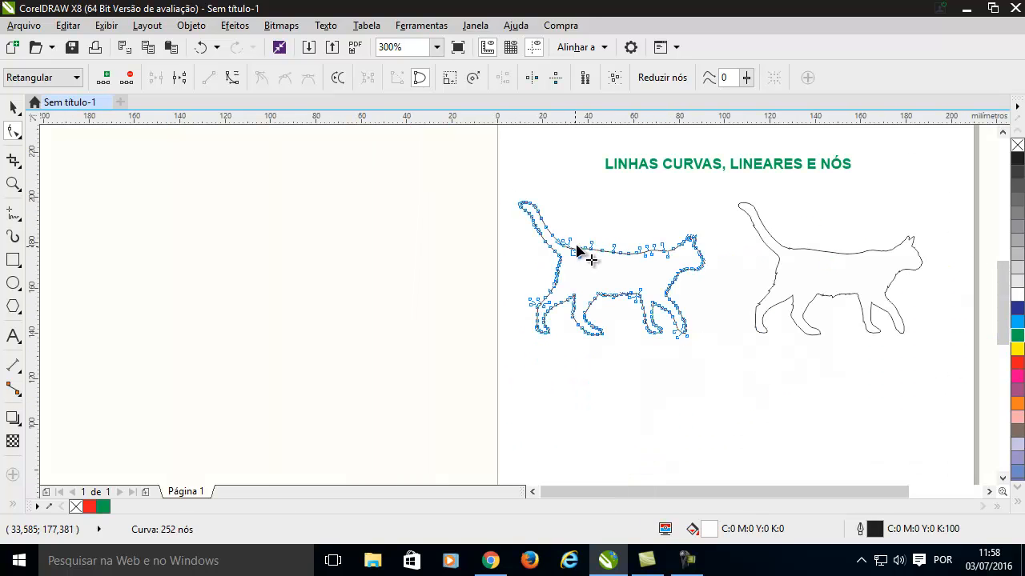
scroll(711, 213, "up", 2)
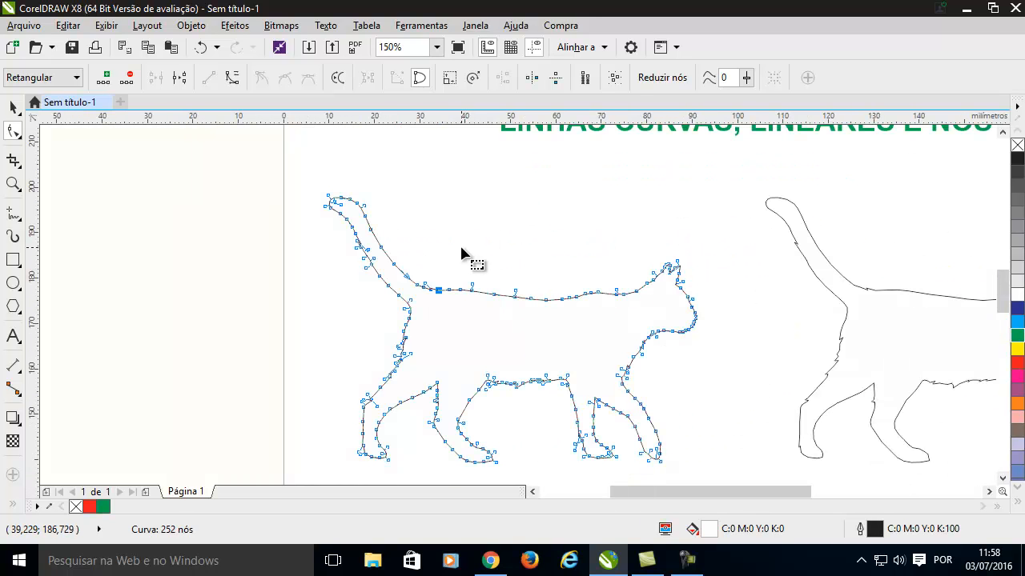
Draw an open zigzag polyline about 21 mm wide and 6 mm high above the left cat's back
left_click(13, 107)
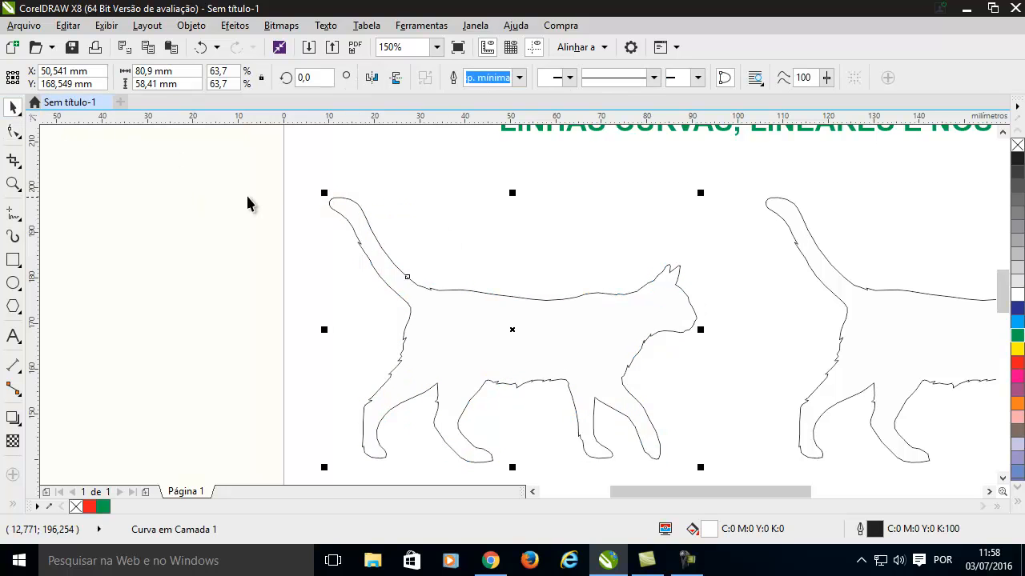
left_click(13, 211)
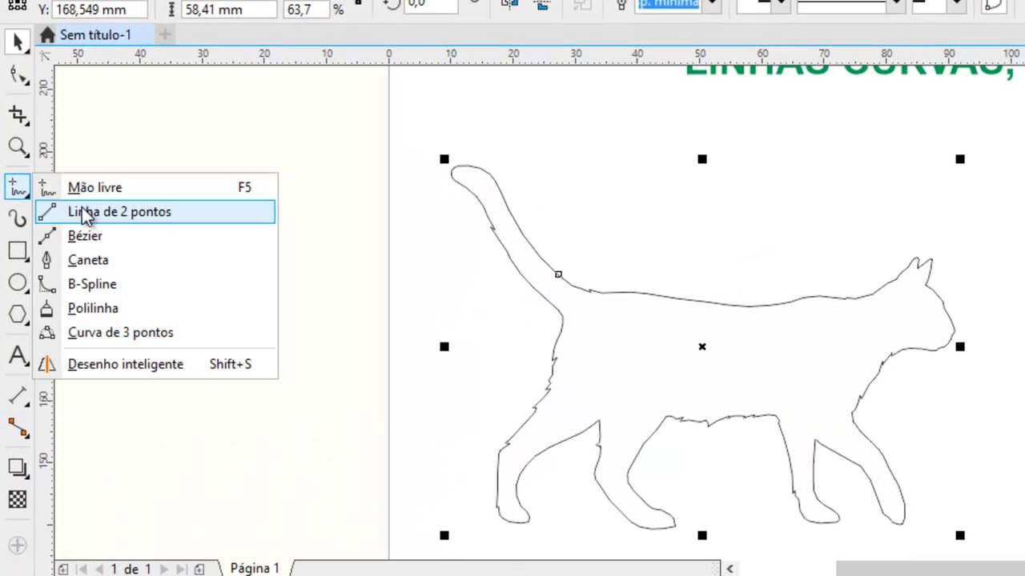
left_click(129, 317)
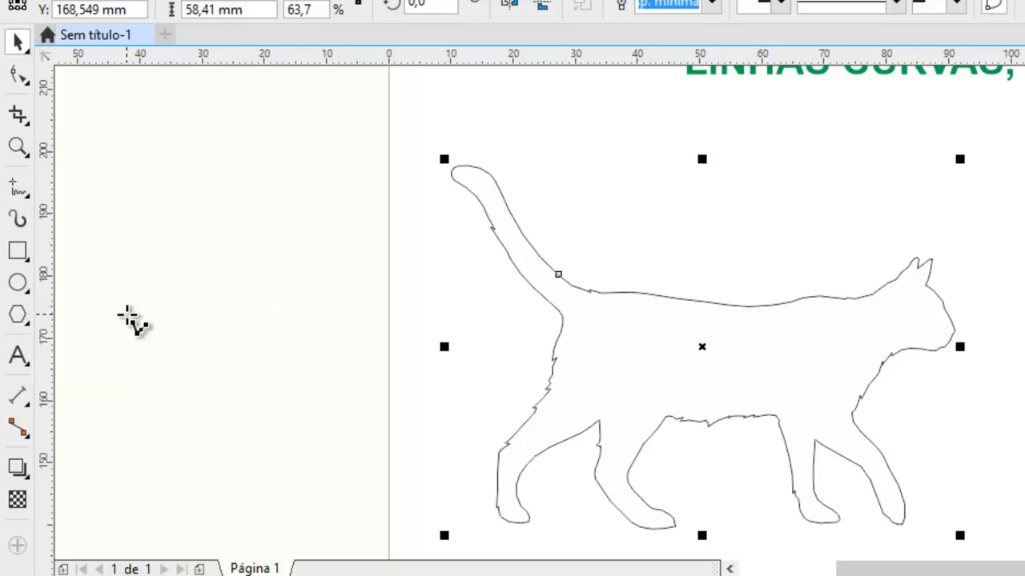
left_click(580, 176)
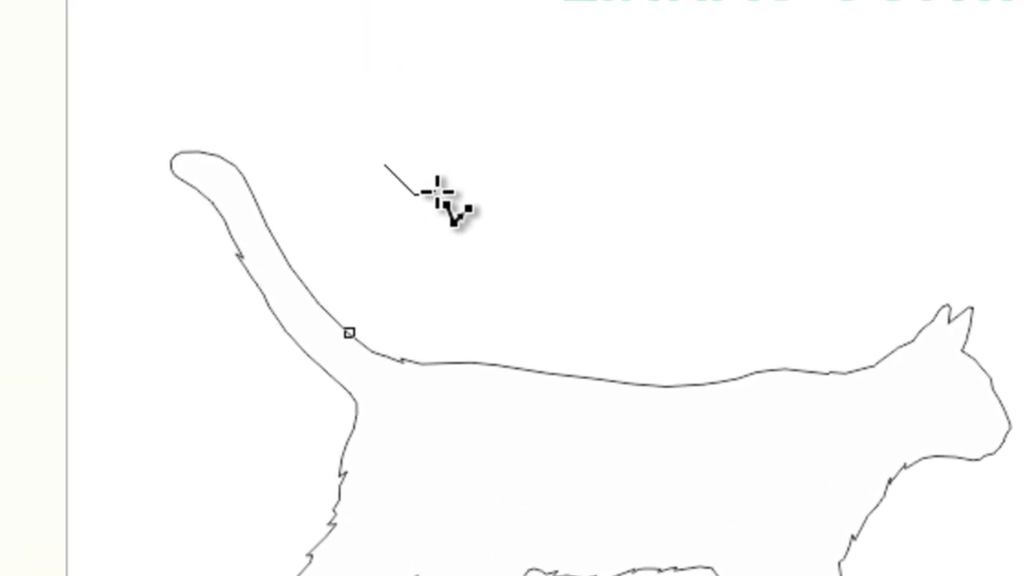
mouse_move(436, 193)
left_mouse_down()
mouse_move(456, 213)
mouse_move(474, 206)
mouse_move(498, 228)
mouse_move(526, 201)
mouse_move(544, 214)
mouse_move(607, 216)
left_mouse_up()
left_click(13, 107)
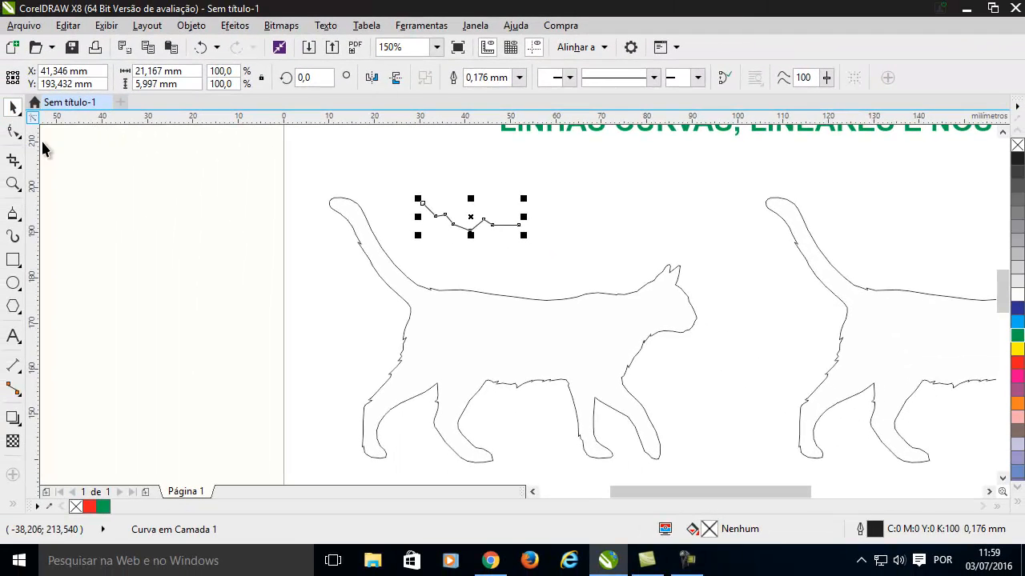
Delete the zigzag polyline above the left cat's back
left_click(408, 223)
scroll(408, 223, "up", 2)
left_click(463, 219)
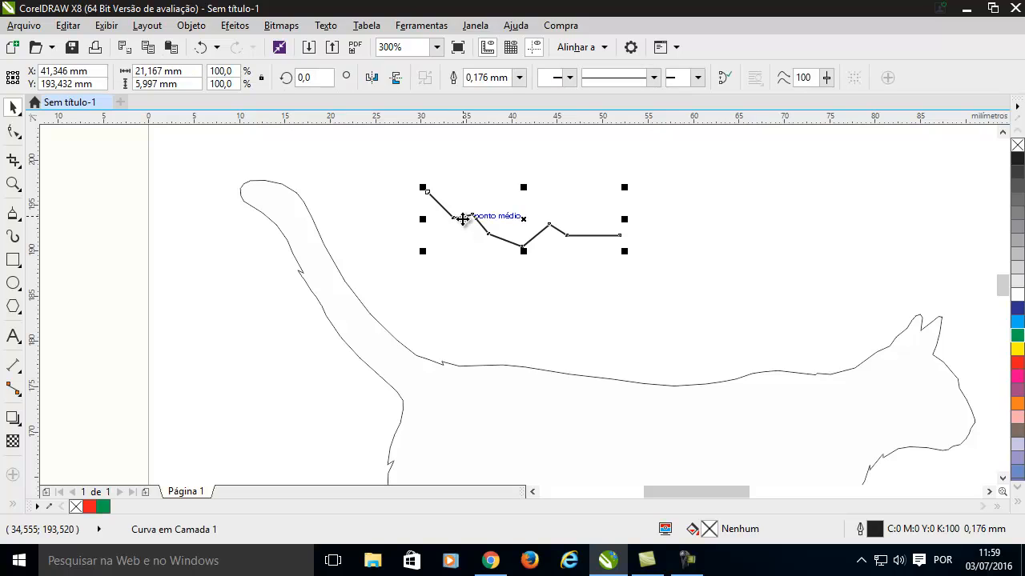
key("Delete")
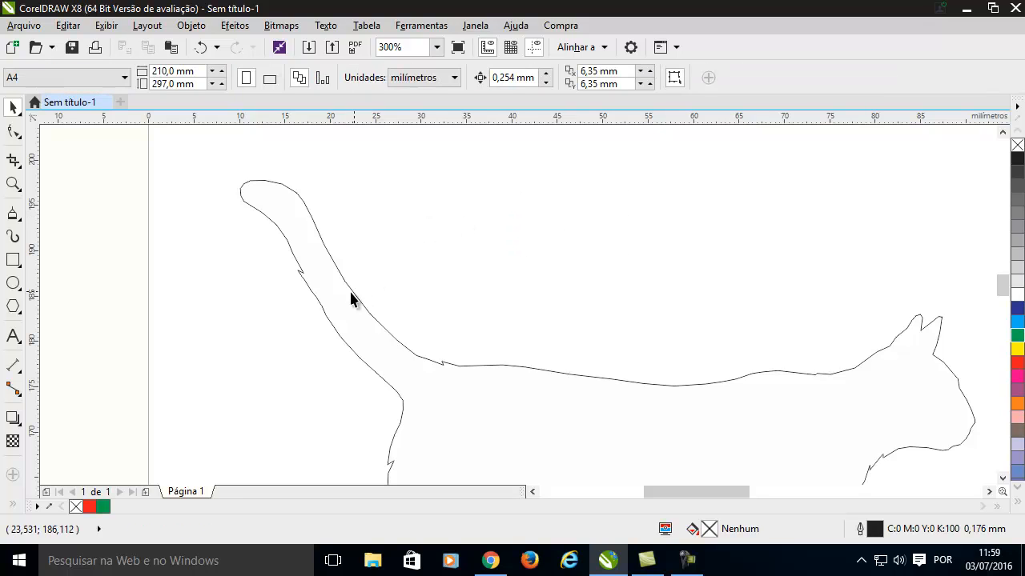
Show the left cat's nodes again with the Shape tool and examine the straight segments along the tail's upper edge
scroll(371, 330, "up", 2)
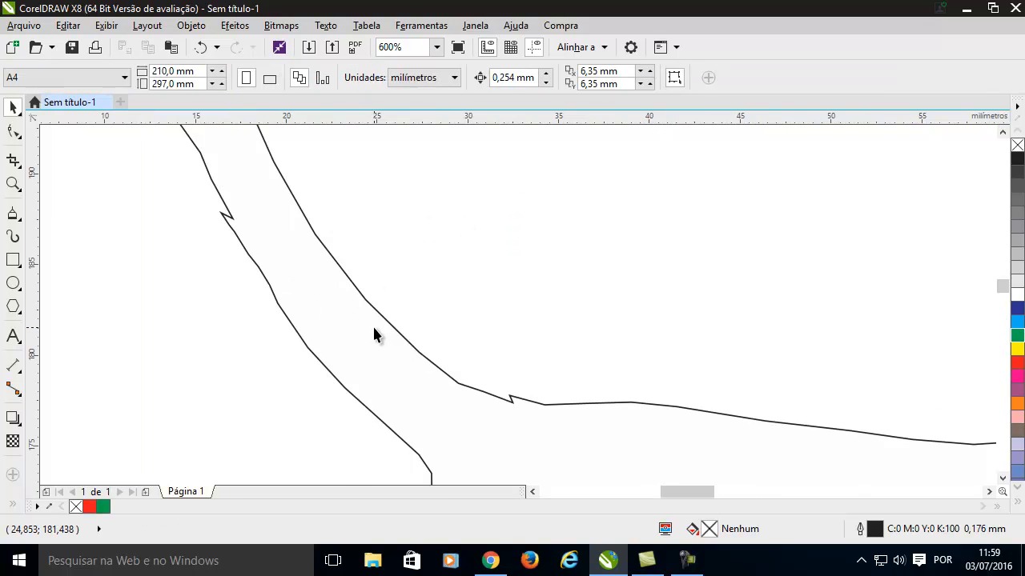
scroll(373, 334, "up", 2)
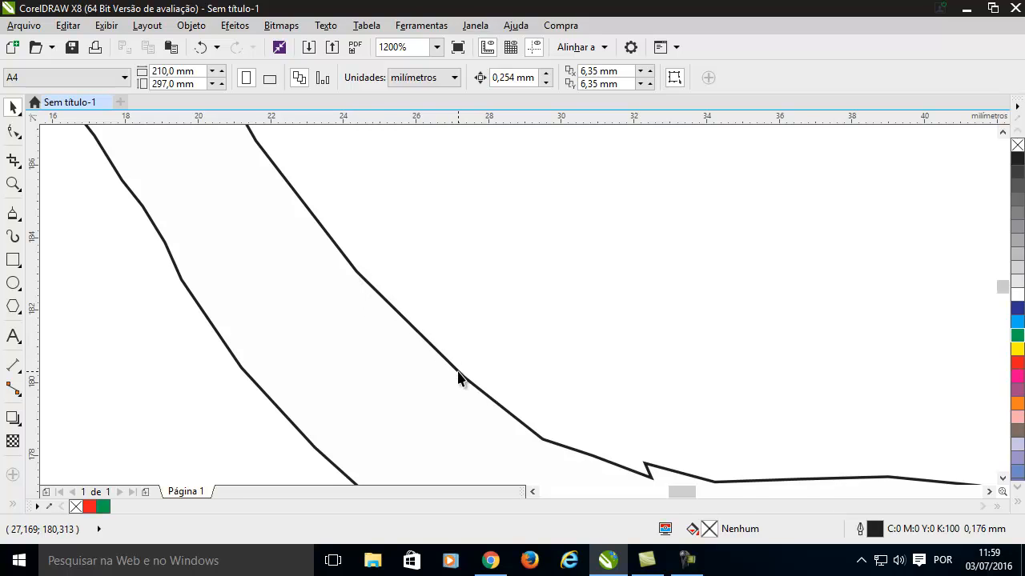
left_click(14, 136)
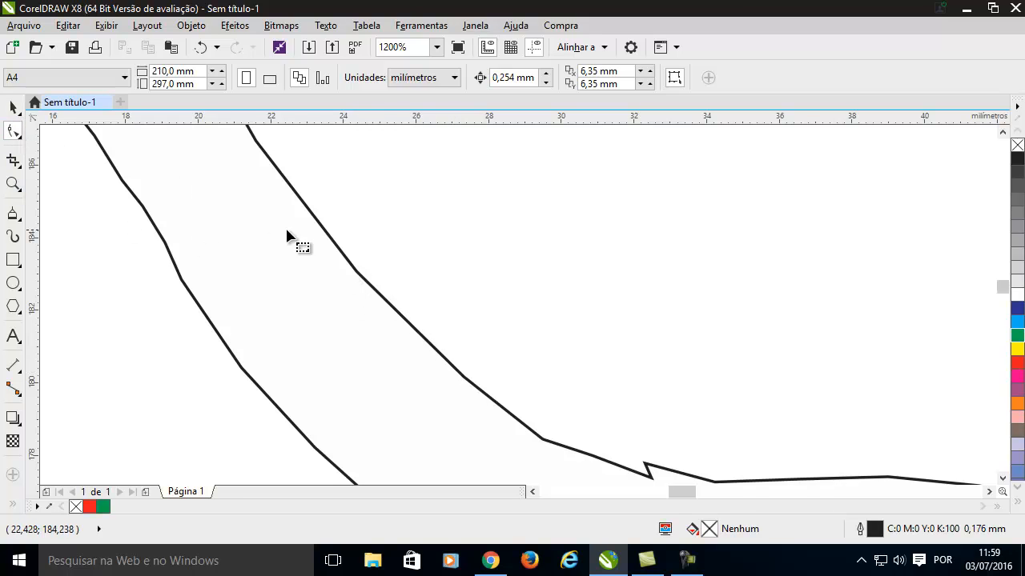
left_click(337, 250)
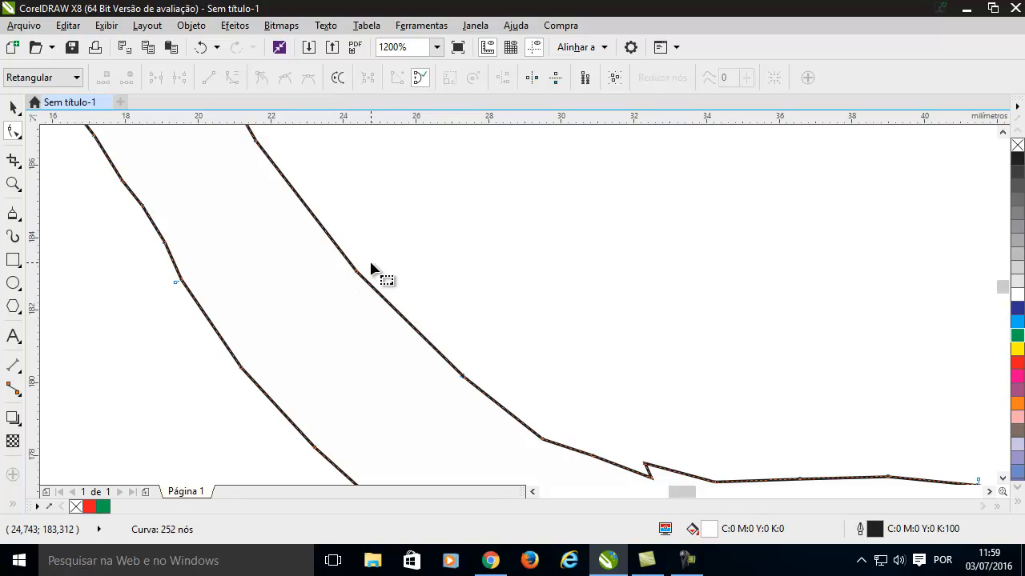
left_click_drag(517, 337, 341, 304)
left_click_drag(337, 202, 473, 411)
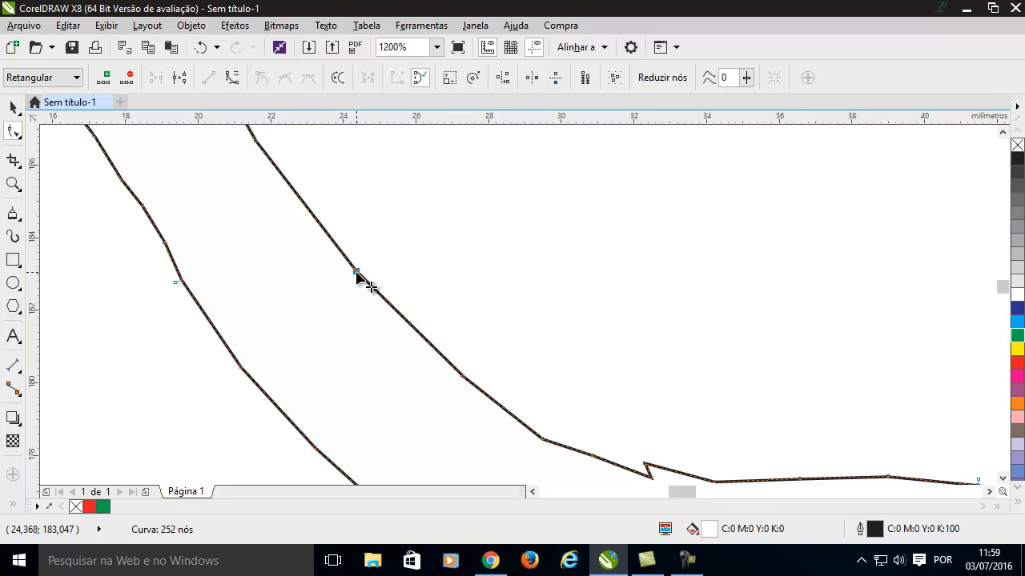
Select all nodes of the left cat outline and convert its line segments to curves
scroll(493, 286, "down", 2)
scroll(492, 287, "down", 3)
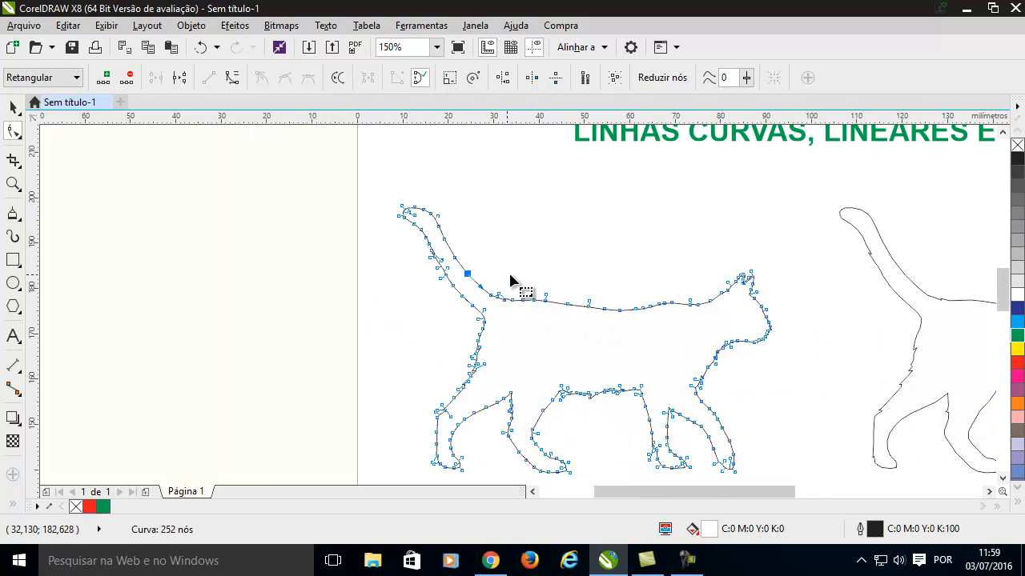
left_click(614, 77)
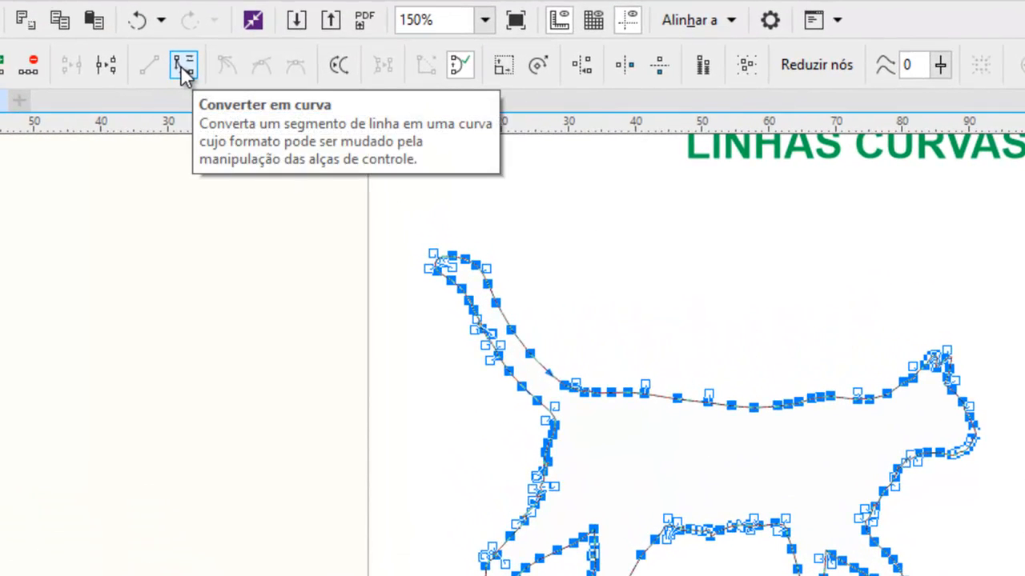
left_click(183, 70)
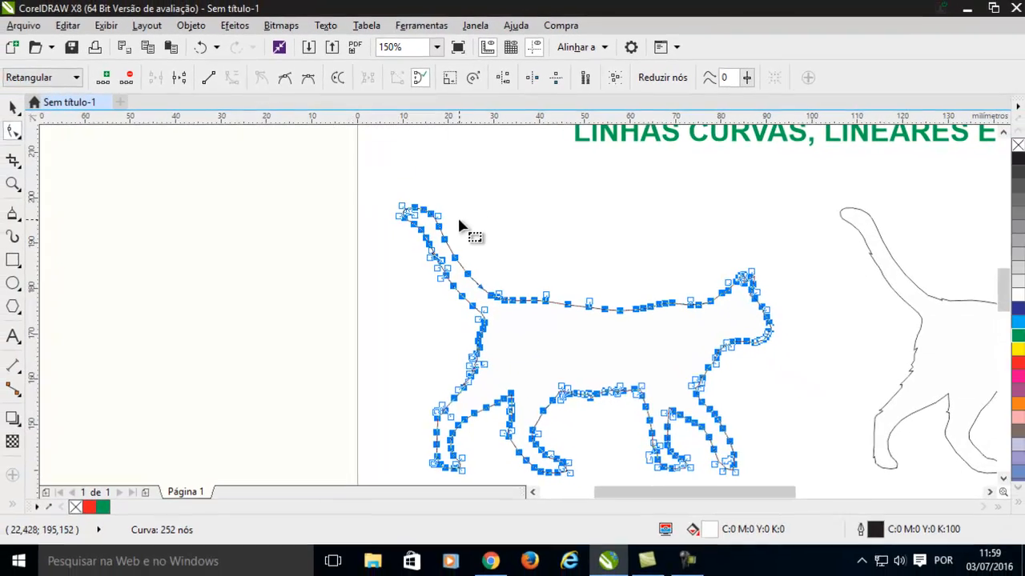
Select two nodes on the tail's upper edge in turn to examine their control handles, and deselect the cat
scroll(487, 280, "up", 2)
scroll(473, 268, "up", 2)
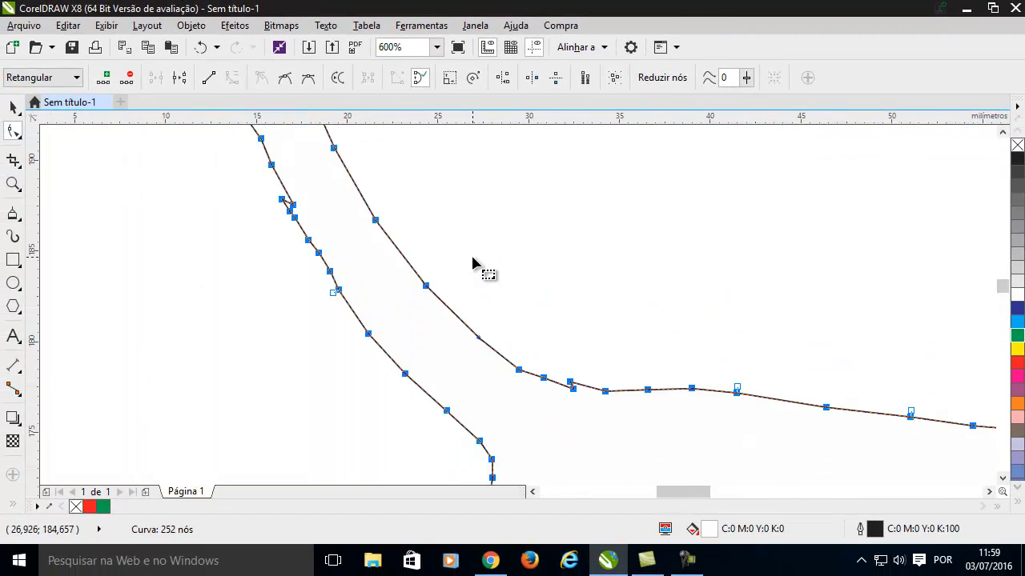
left_click(467, 259)
left_click_drag(467, 259, 413, 316)
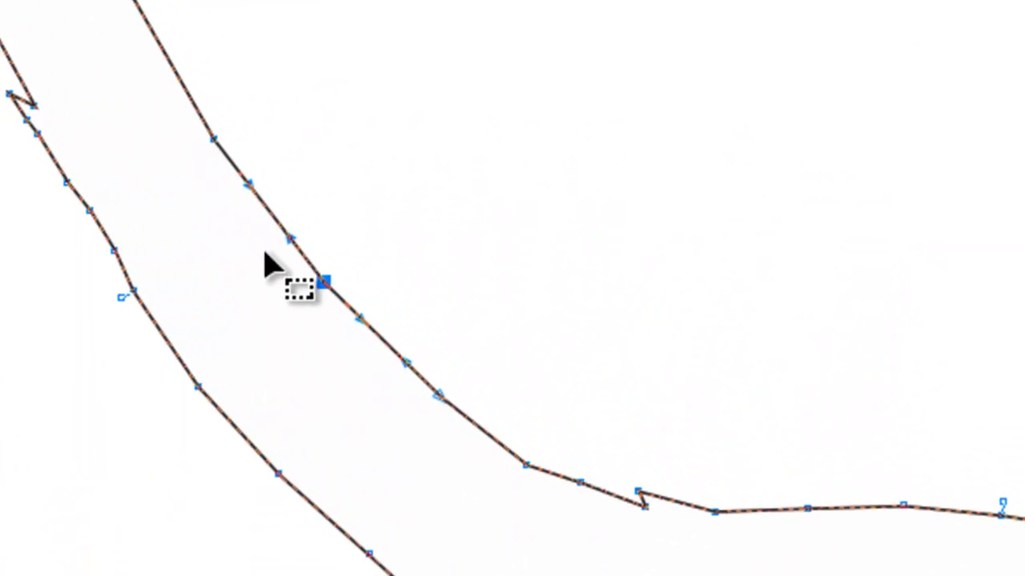
scroll(269, 243, "down", 2)
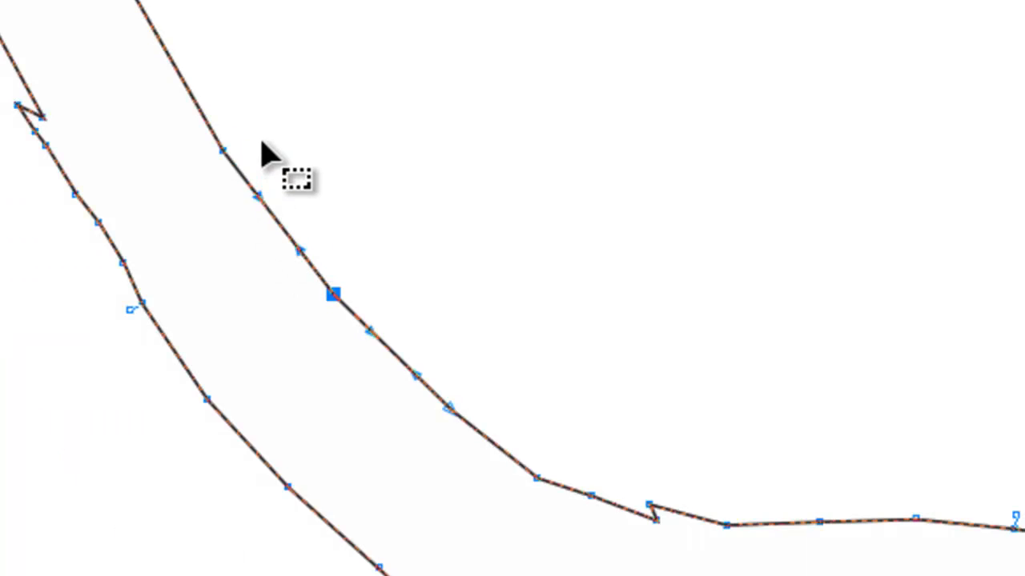
left_click_drag(261, 141, 182, 168)
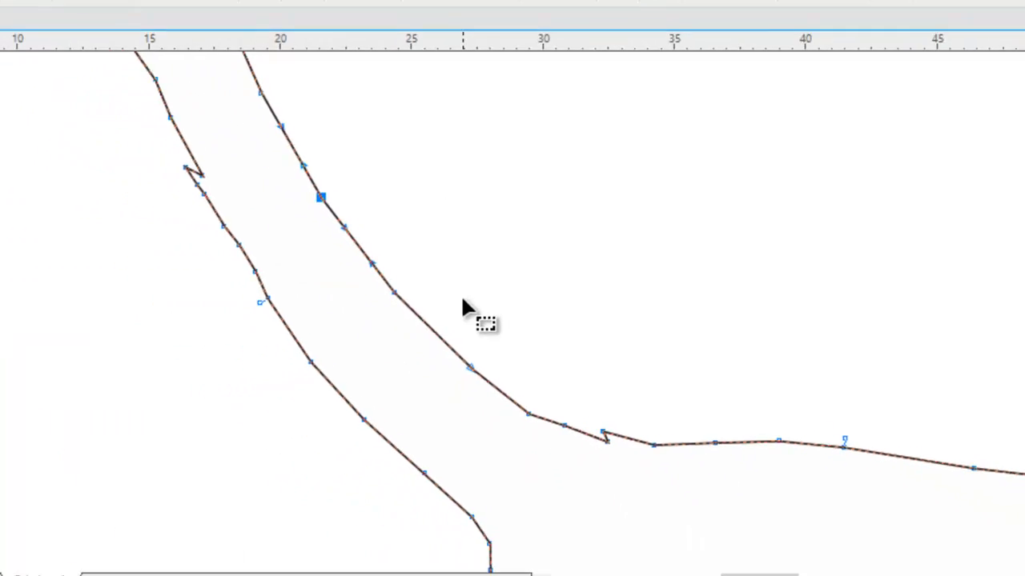
scroll(395, 277, "down", 2)
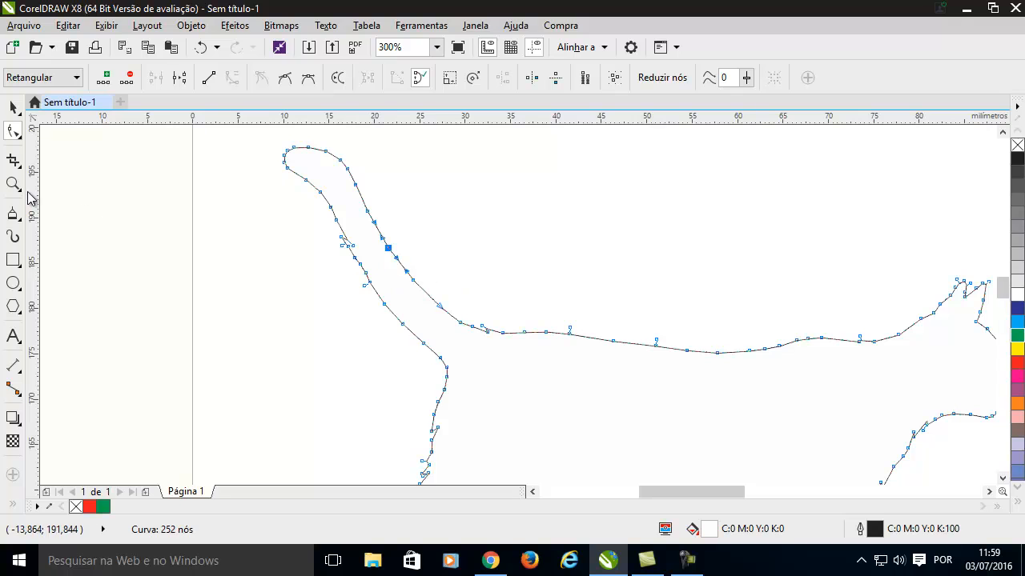
left_click(14, 107)
key("Escape")
scroll(393, 277, "down", 3)
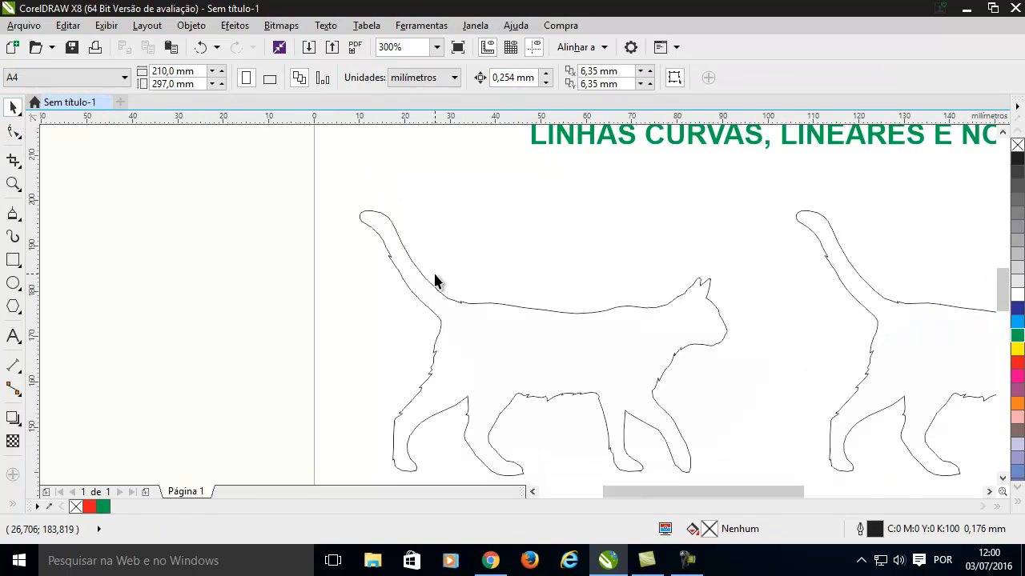
Select all nodes of the left cat outline and reduce them with a low curve smoothness of about 1, leaving the cat deselected
scroll(495, 299, "up", 2)
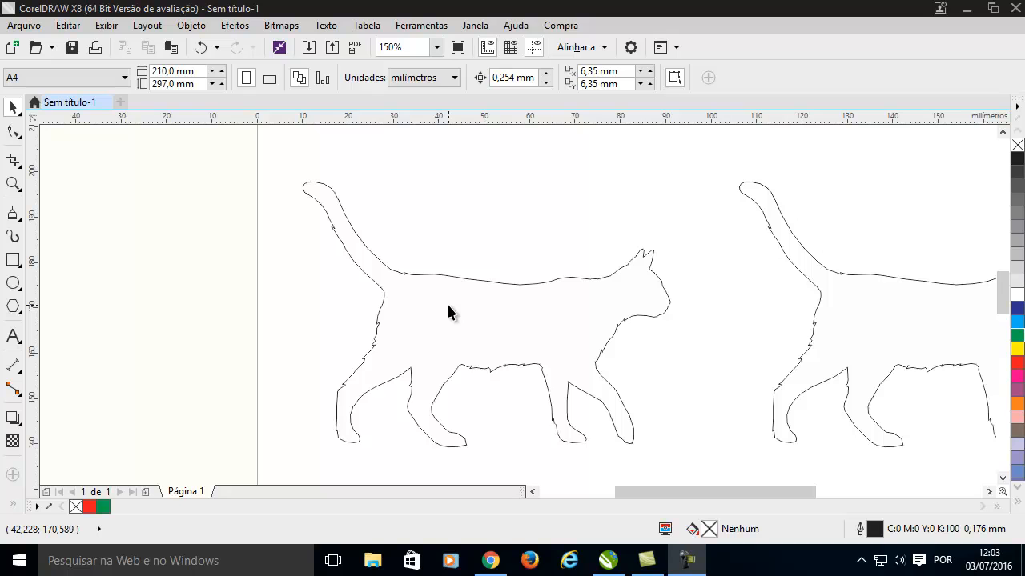
scroll(624, 315, "down", 2)
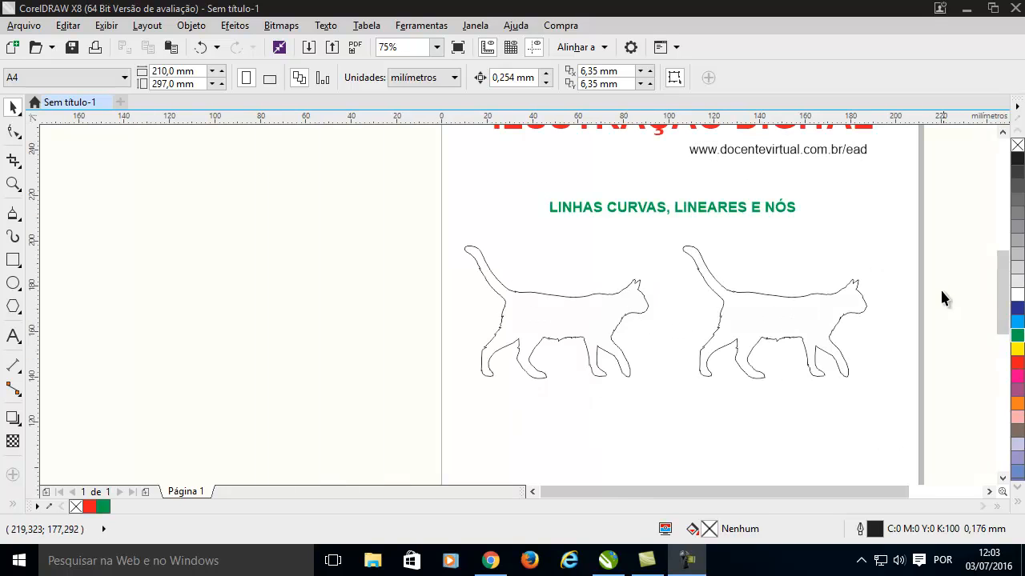
mouse_move(1002, 292)
left_mouse_down()
mouse_move(1002, 306)
mouse_move(1003, 296)
left_mouse_up()
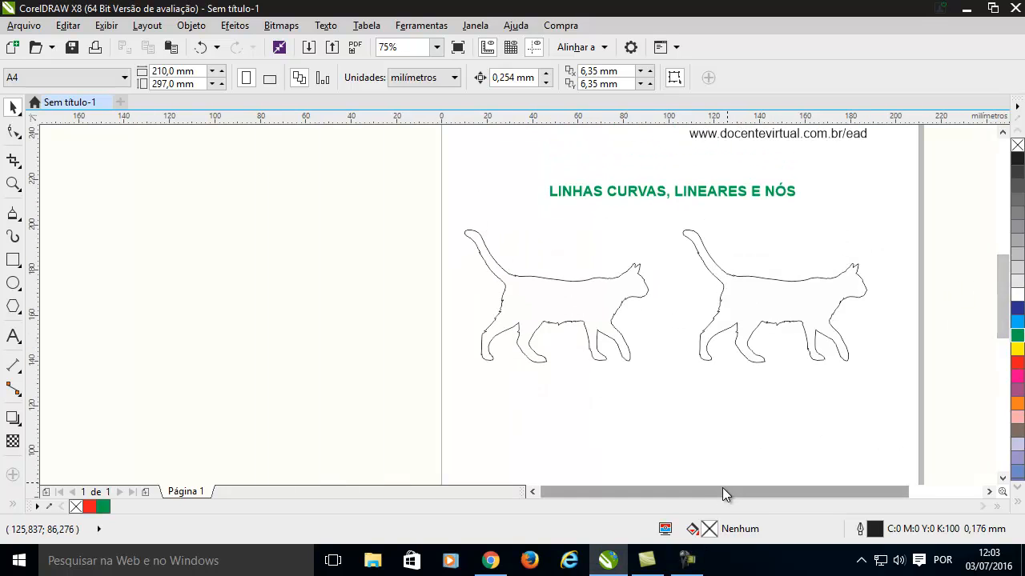
left_click_drag(722, 494, 741, 493)
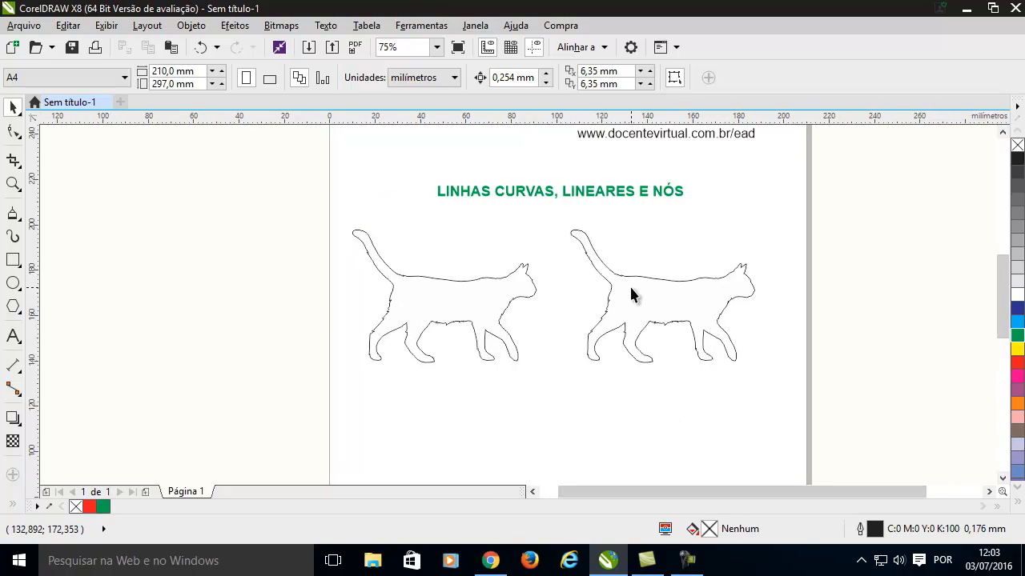
left_click(508, 286)
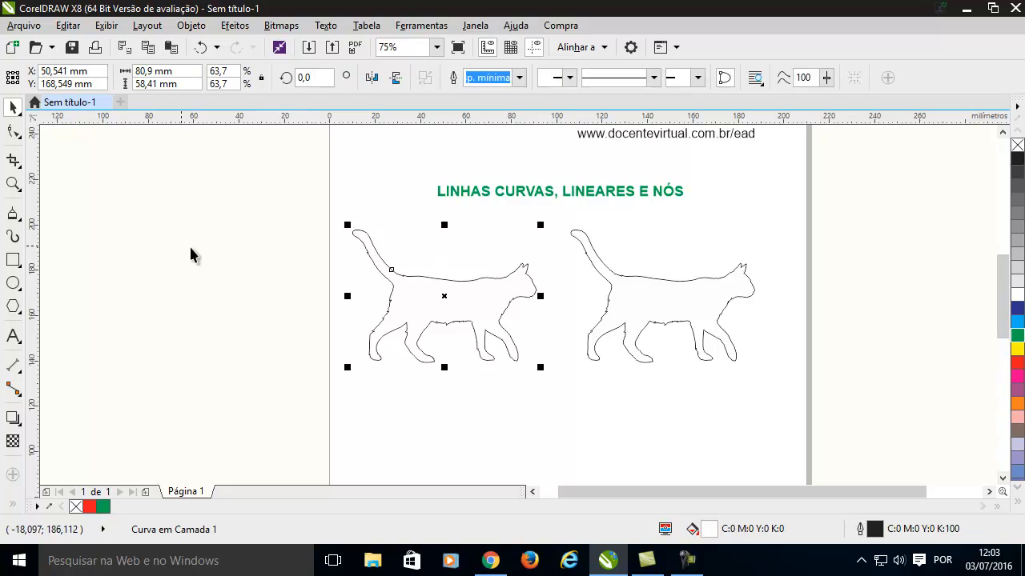
left_click(14, 131)
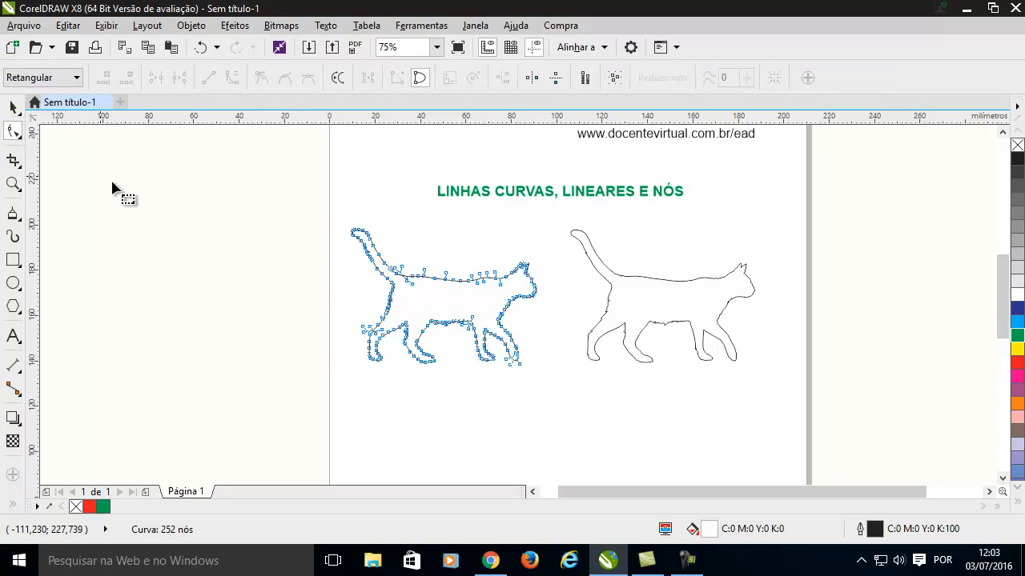
left_click(615, 78)
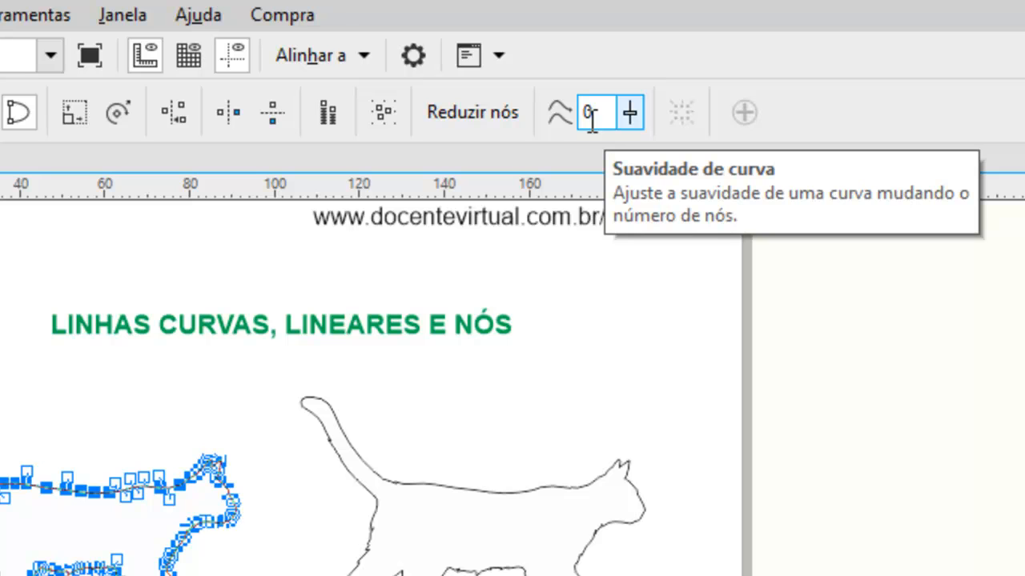
left_click(631, 114)
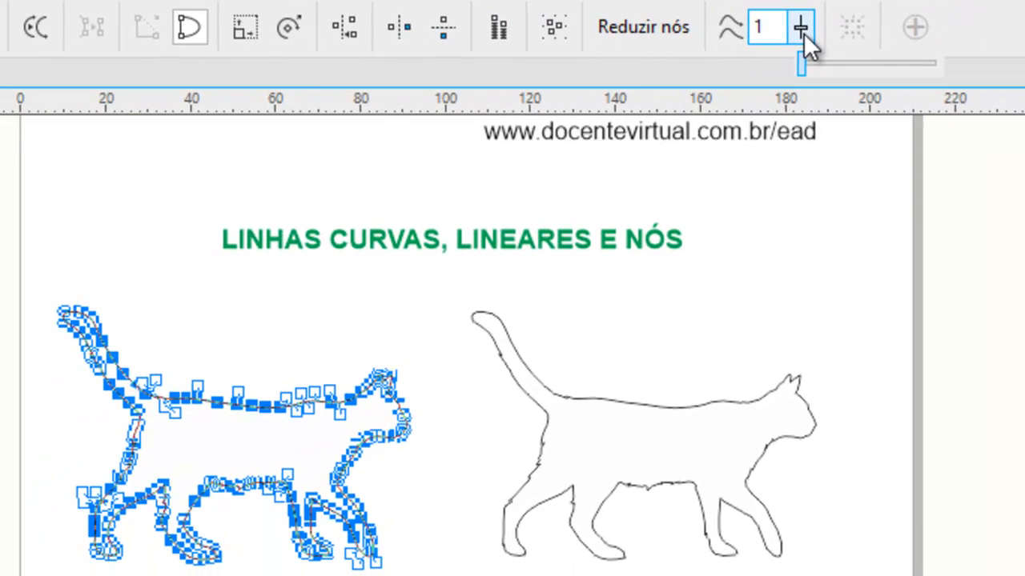
mouse_move(804, 33)
left_mouse_down()
mouse_move(812, 37)
mouse_move(803, 40)
left_mouse_up()
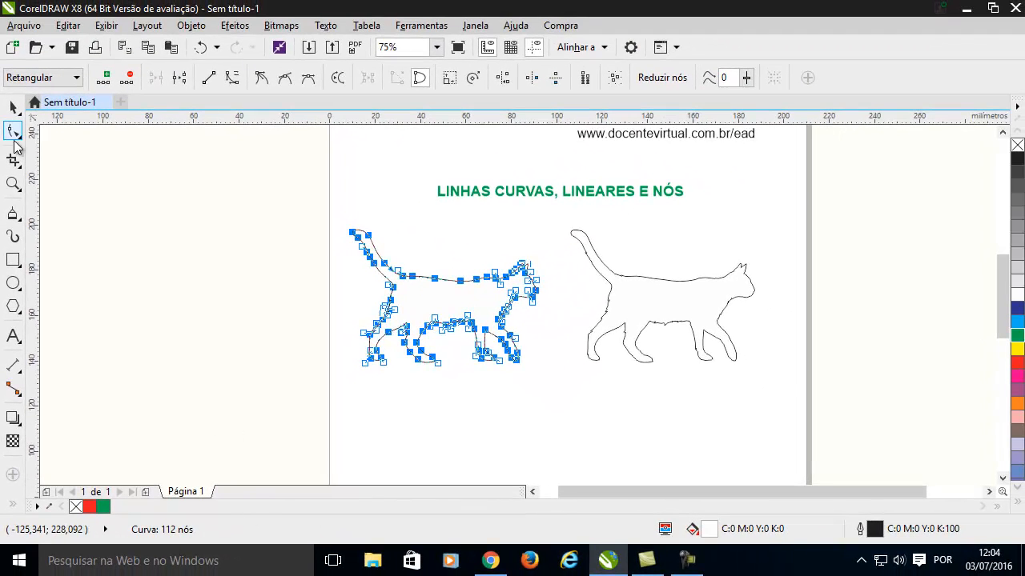
left_click(12, 106)
left_click(256, 277)
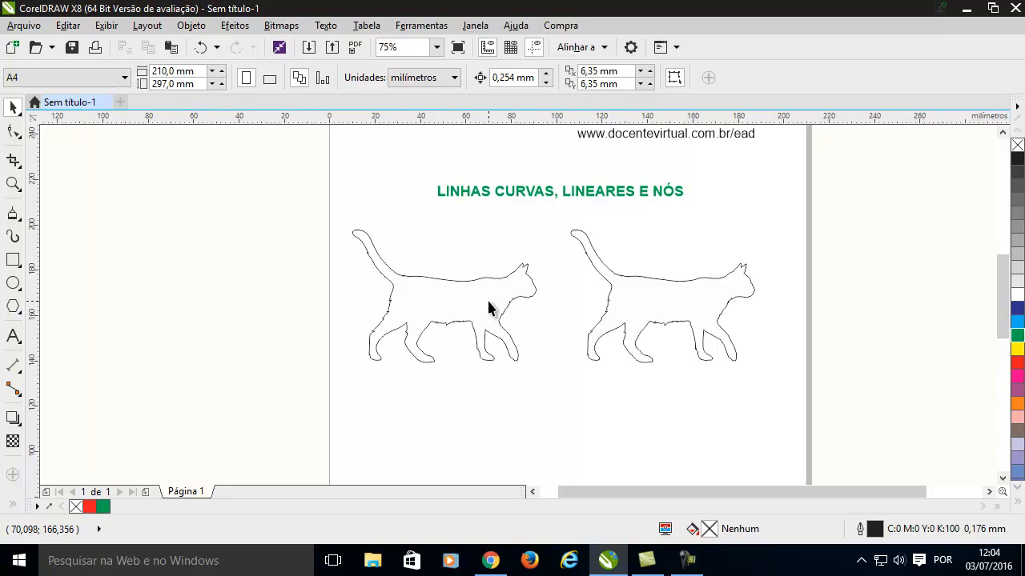
Reduce the left cat's nodes further by slightly raising the curve smoothness of all its nodes again, and deselect the cat
scroll(487, 304, "up", 2)
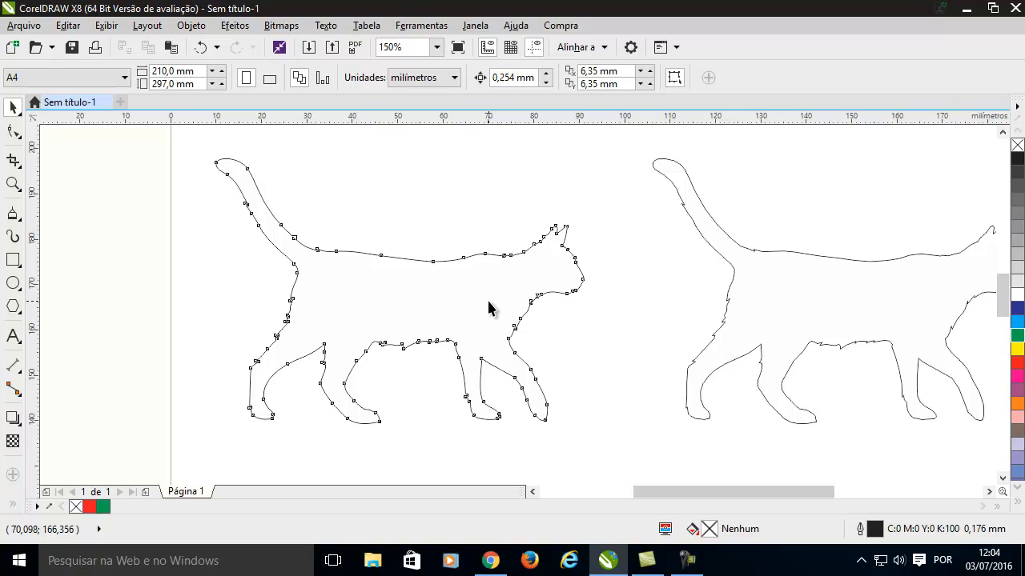
left_click(489, 302)
left_click(11, 132)
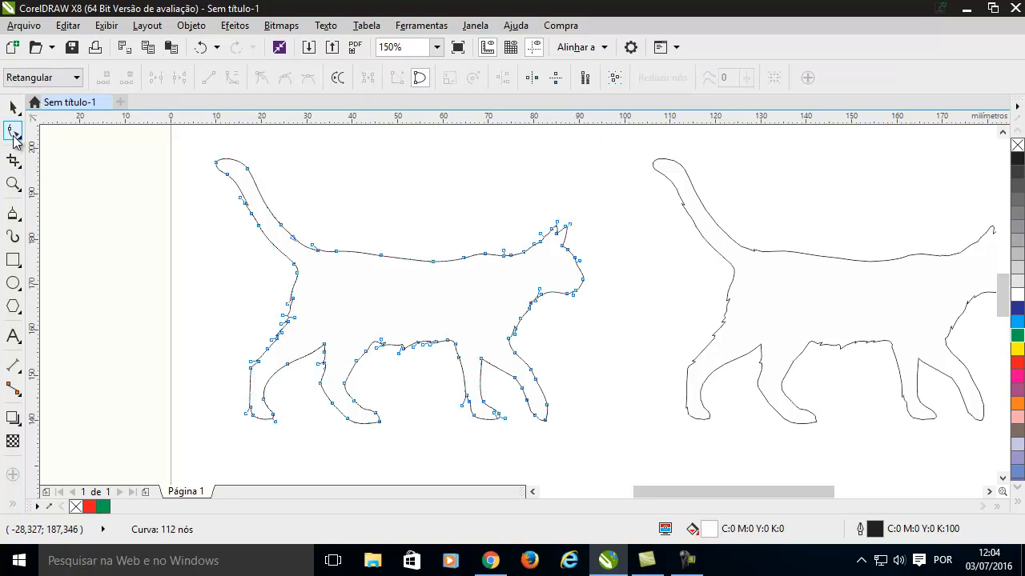
left_click(615, 77)
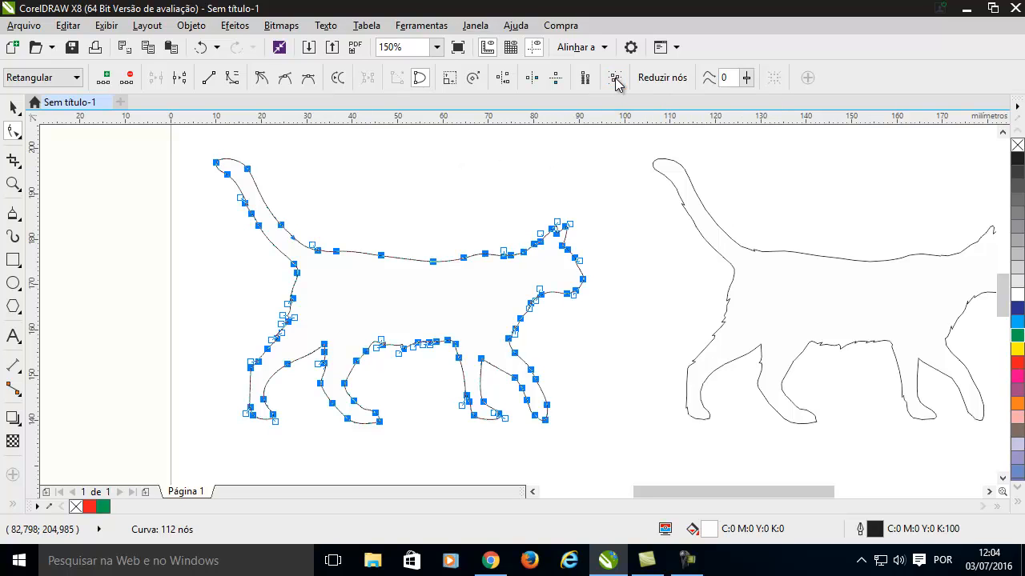
left_click(747, 80)
left_click_drag(748, 87, 755, 90)
key("space")
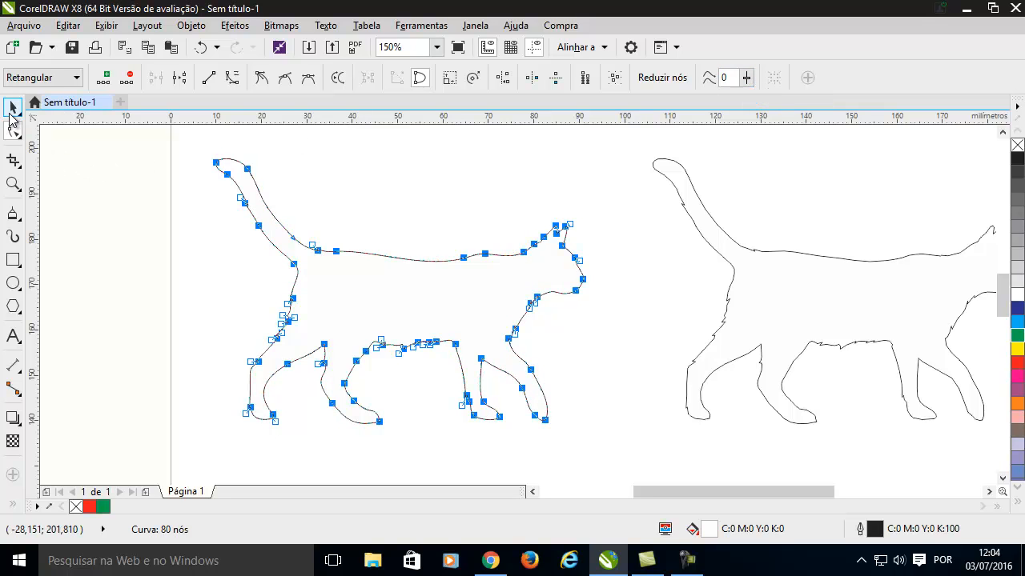
left_click(189, 295)
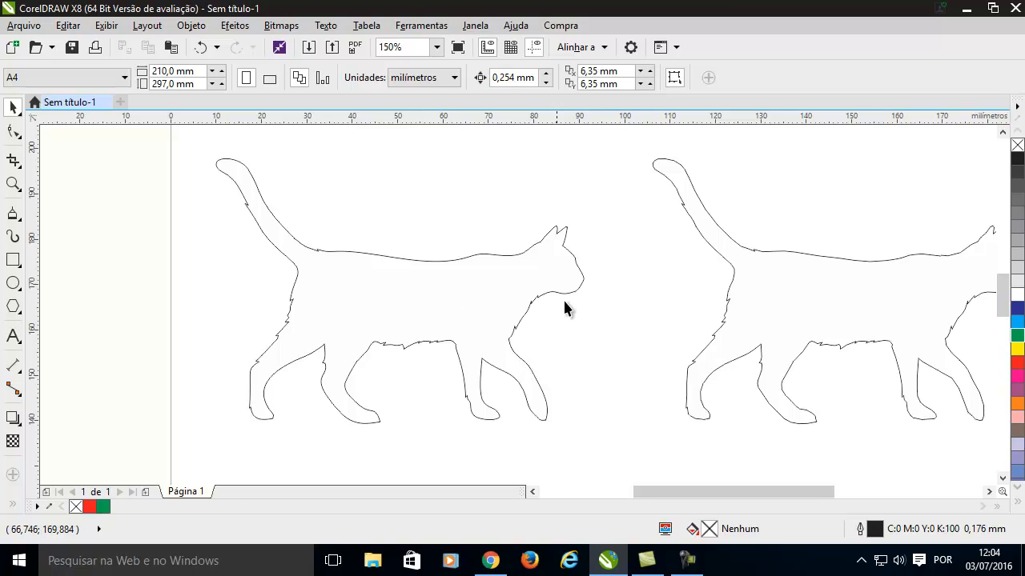
Color the left cat's outline red and move the cat so it partly overlaps the black cat
left_click(450, 263)
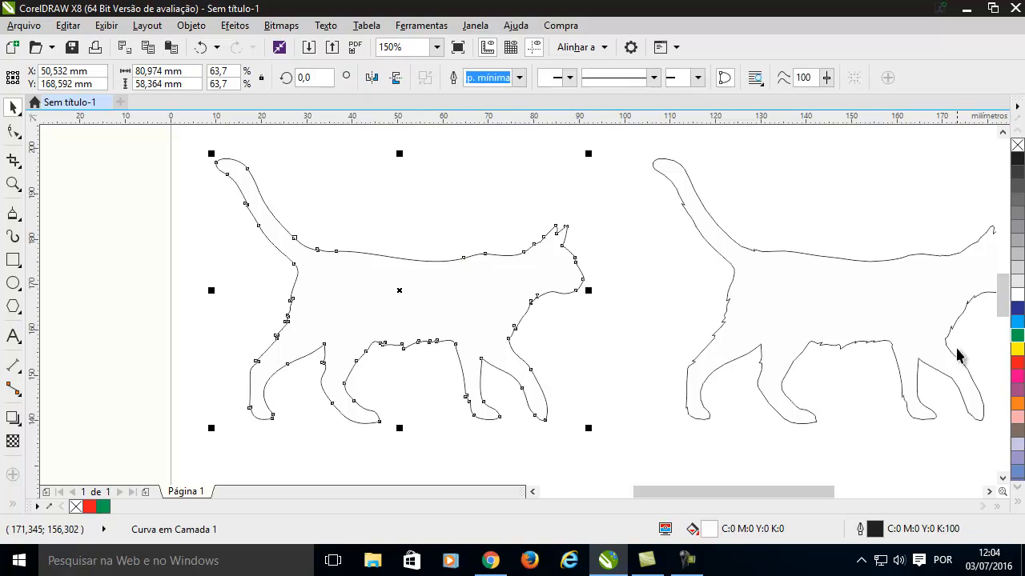
right_click(1018, 364)
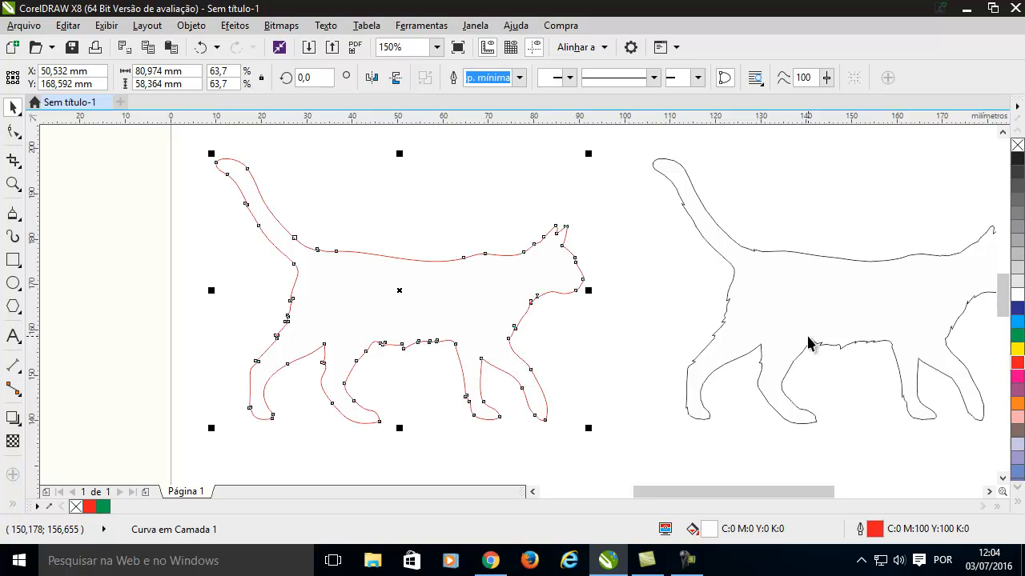
left_click_drag(462, 285, 810, 315)
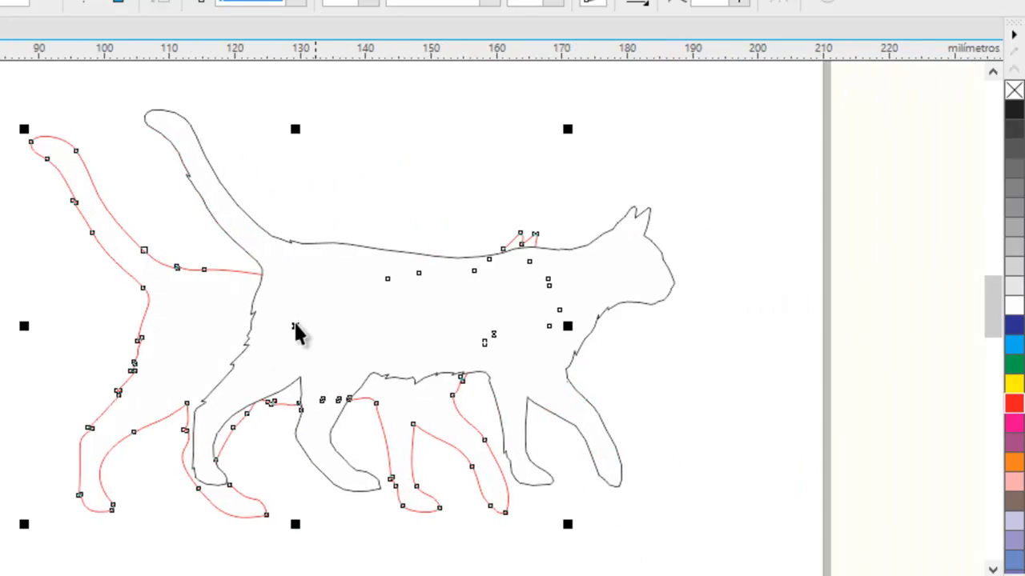
left_click_drag(186, 332, 17, 306)
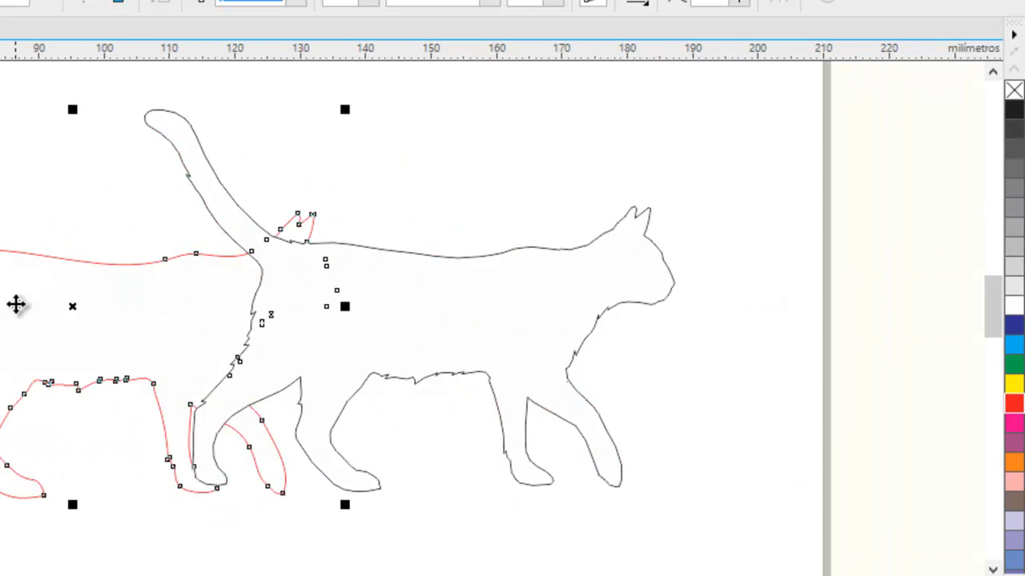
Send the red cat to the back of the layer
right_click(16, 306)
mouse_move(109, 410)
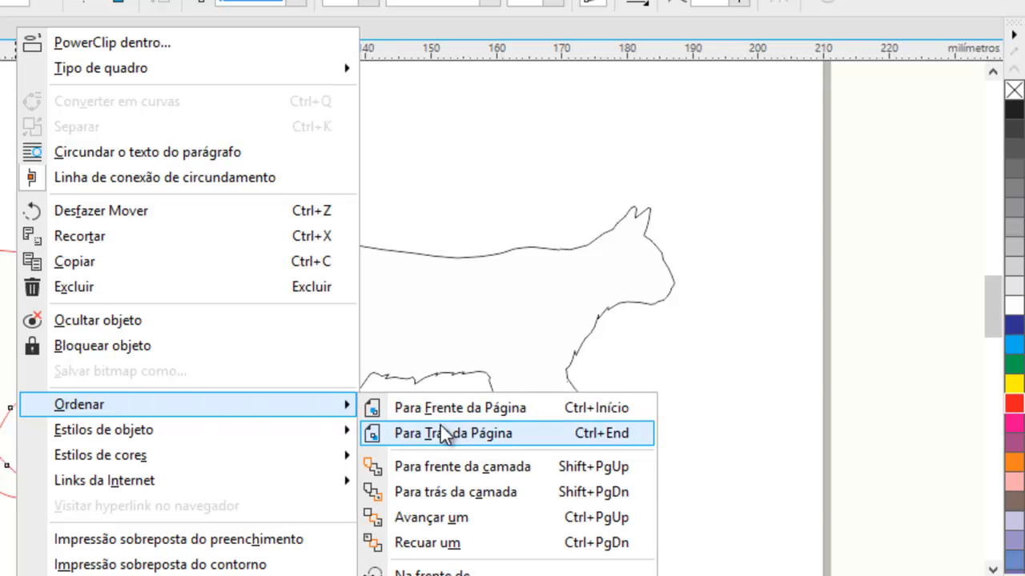
left_click(544, 490)
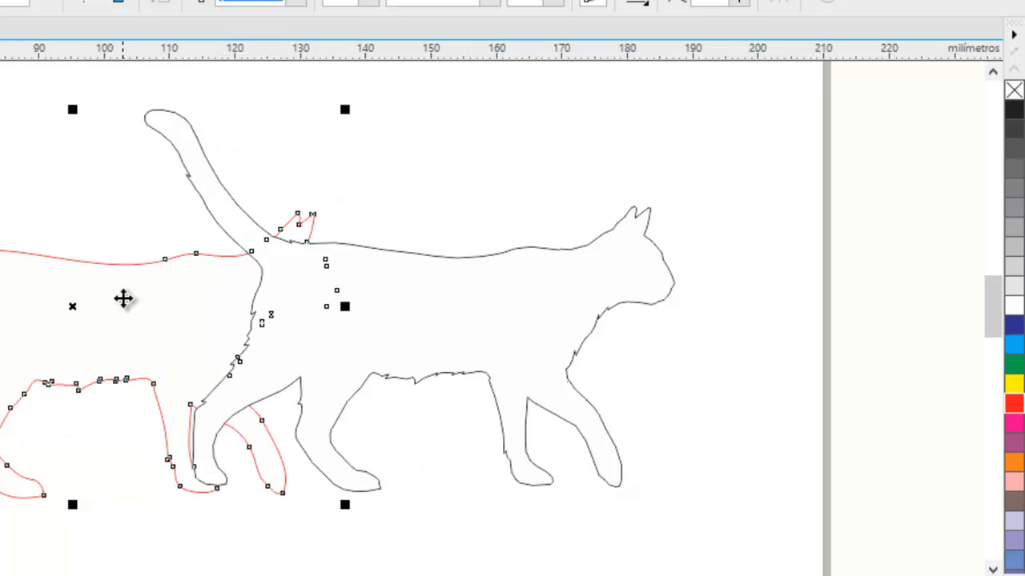
Bring the red cat to the front of the layer and place it over the black cat
right_click(96, 321)
mouse_move(366, 411)
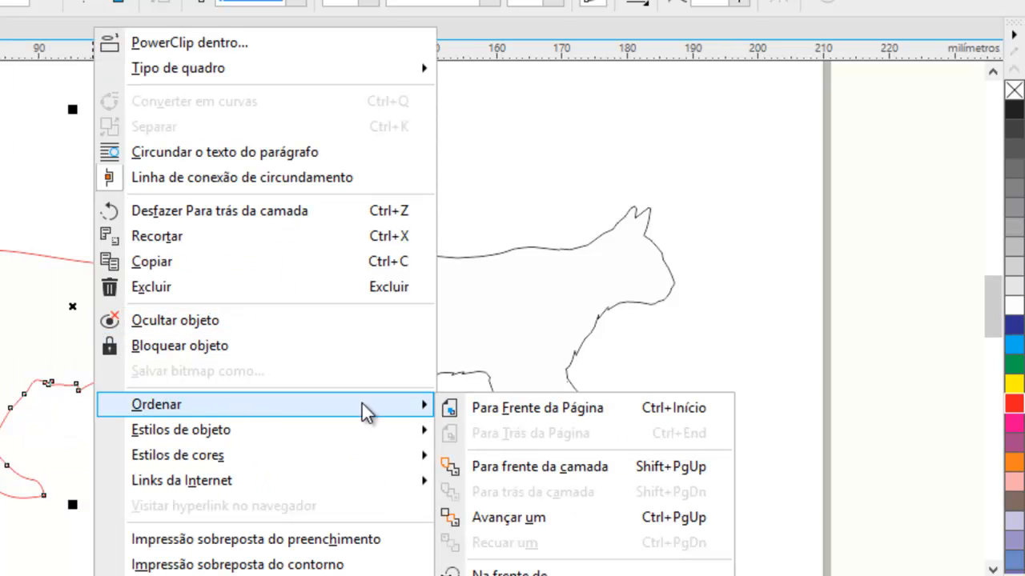
left_click(515, 465)
left_click_drag(37, 343, 380, 348)
Compare the overlapping outlines closely along the tail and back, and move the red cat back beside the black one
scroll(421, 232, "up", 2)
scroll(421, 232, "up", 2)
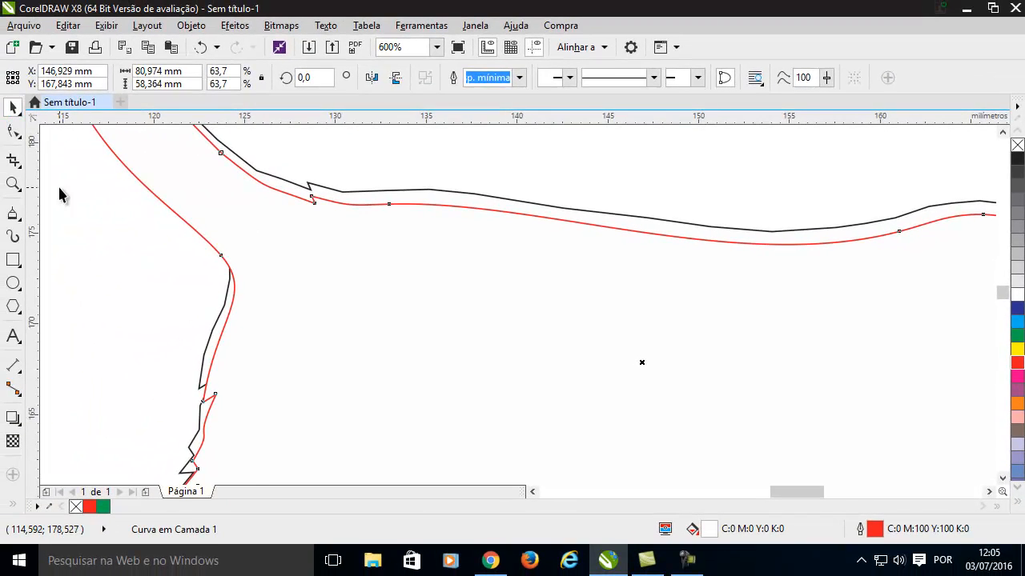
left_click(161, 267)
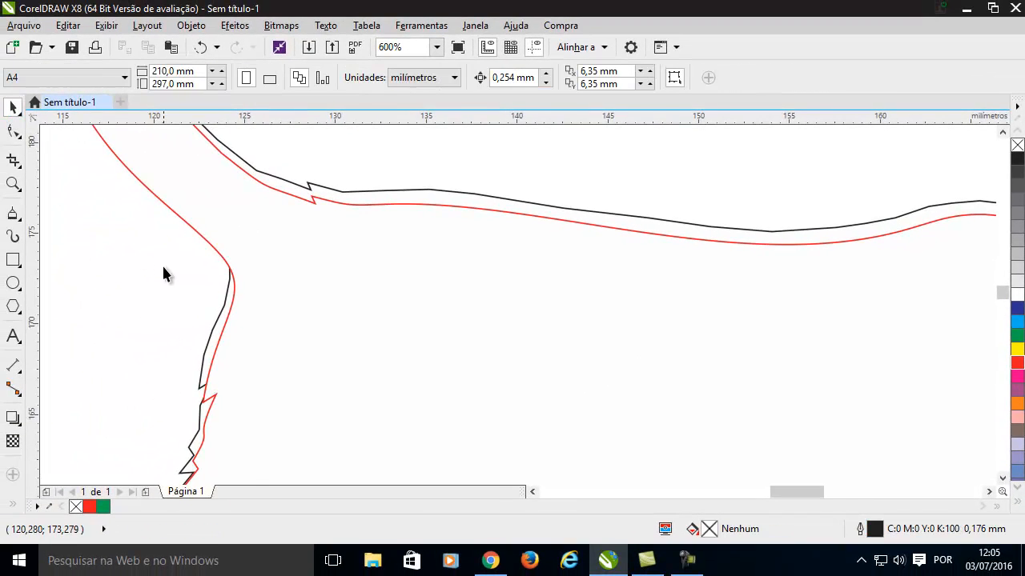
scroll(342, 294, "down", 2)
scroll(343, 304, "down", 2)
left_click_drag(346, 304, 152, 294)
Show the nodes of the red and black cats in turn to compare their node counts, leaving both deselected
left_click(13, 132)
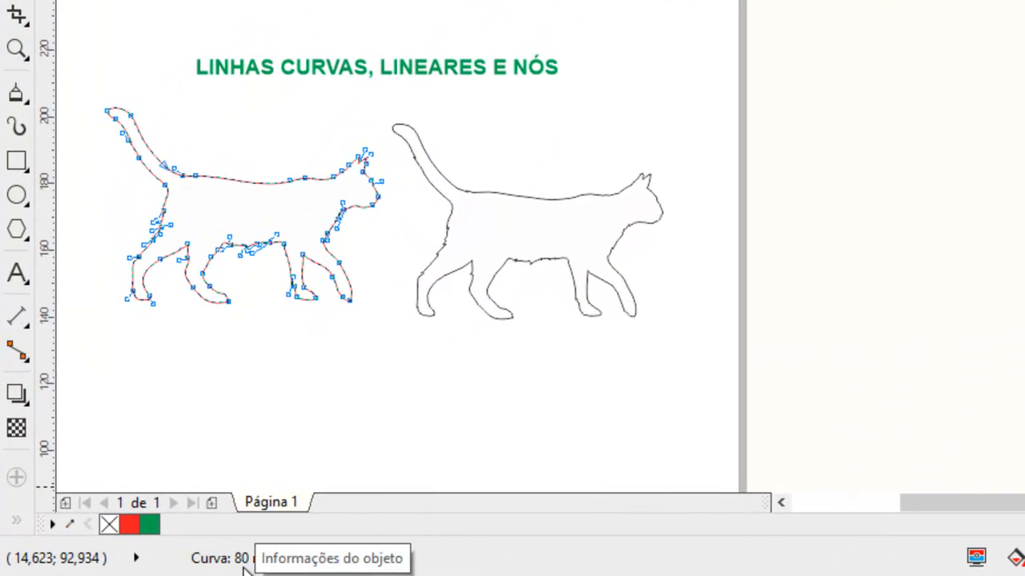
left_click(486, 243)
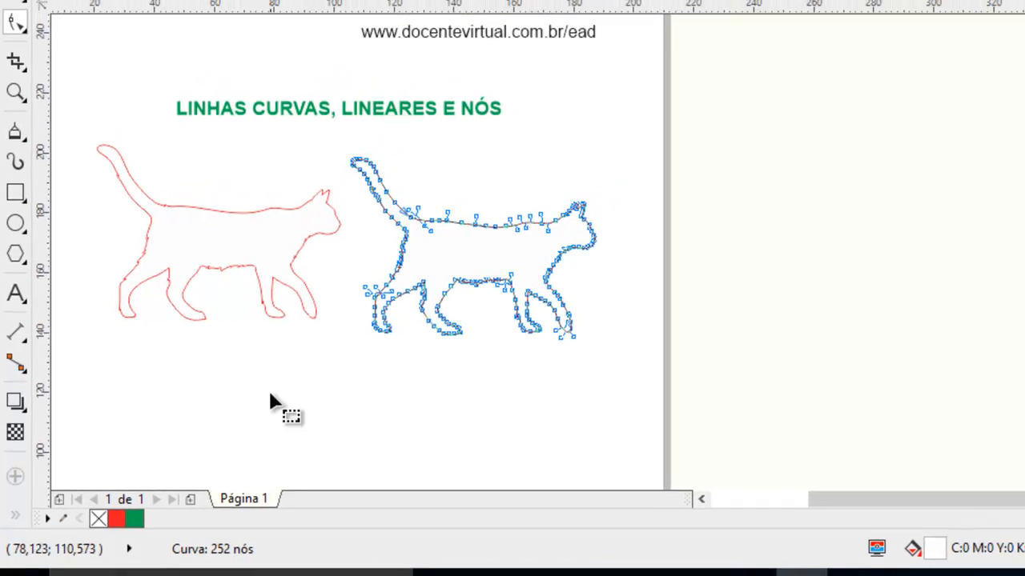
left_click(264, 238)
left_click(507, 279)
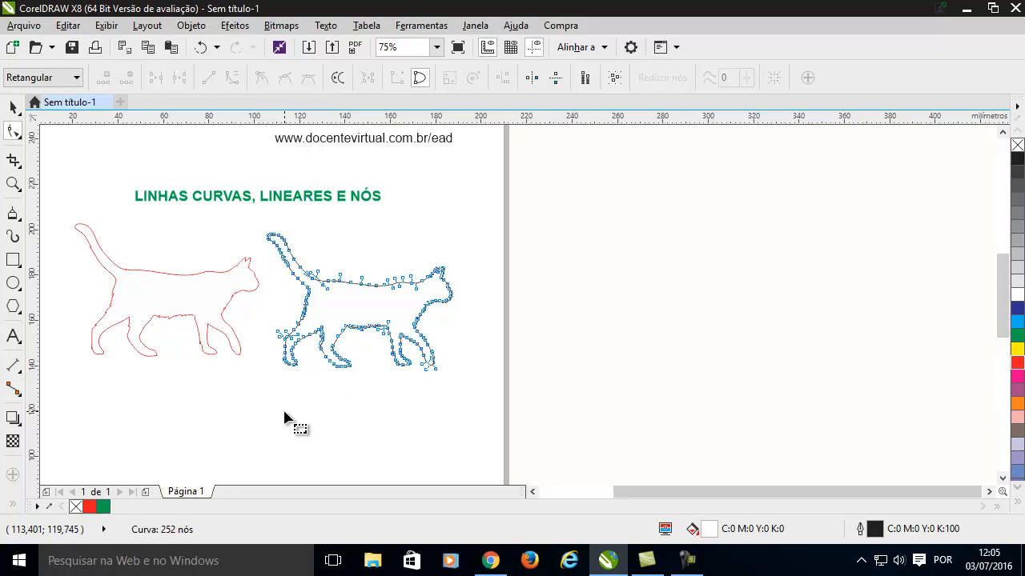
left_click(13, 107)
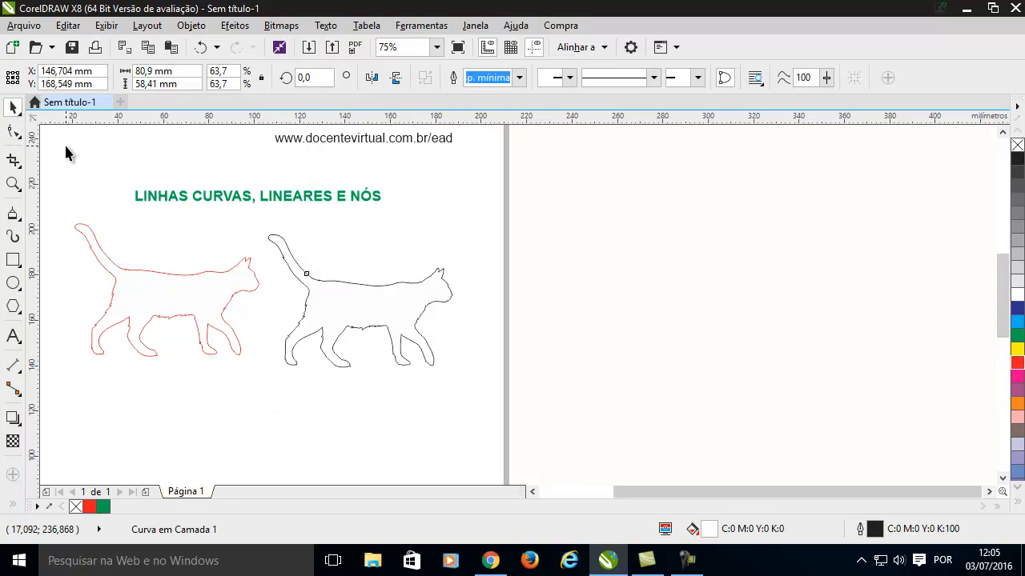
left_click(64, 148)
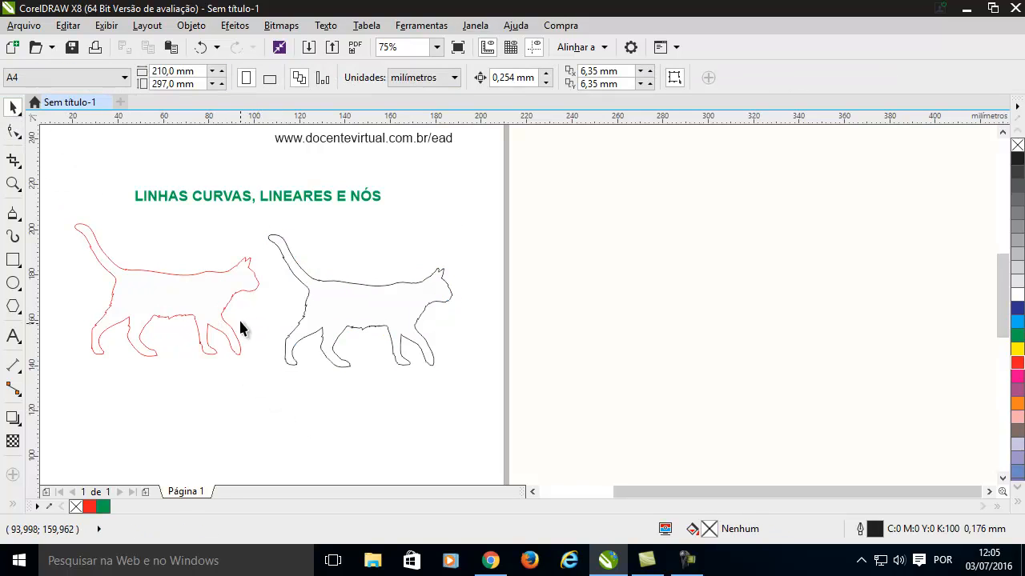
Simplify the red cat by raising the curve smoothness of all its nodes more strongly, and deselect it
left_click(188, 306)
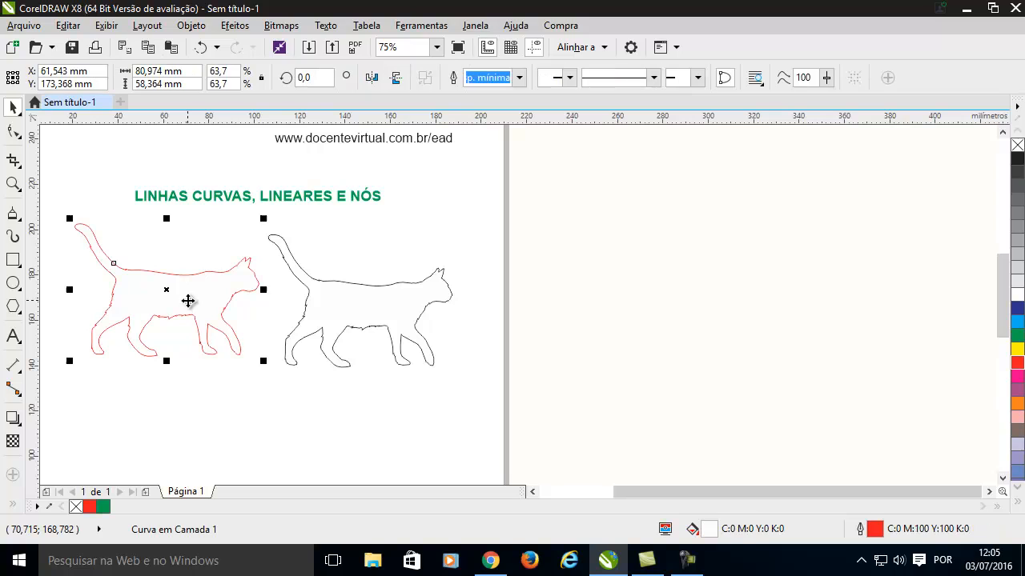
left_click(13, 131)
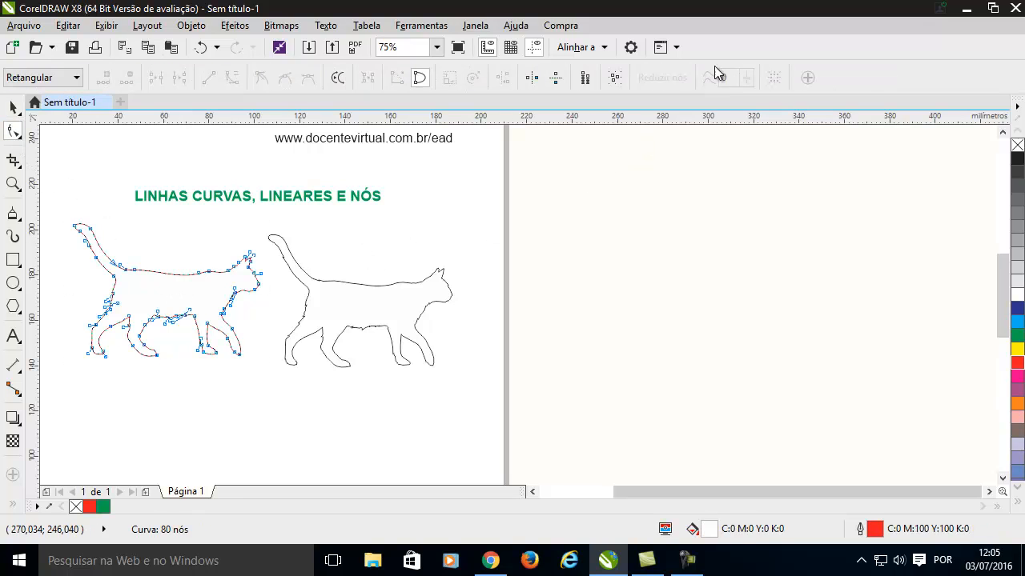
left_click(614, 78)
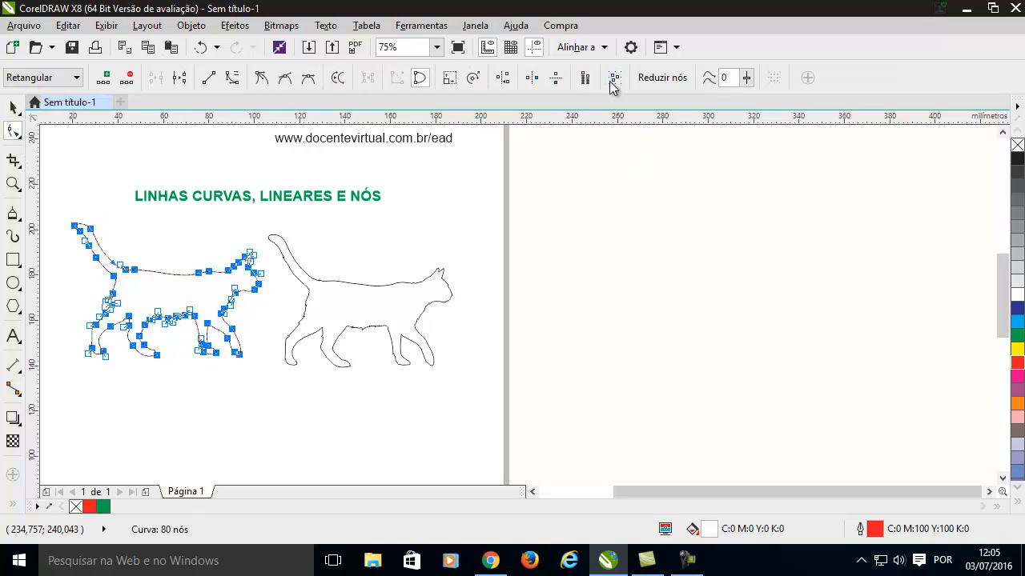
left_click(746, 78)
left_click_drag(744, 97, 780, 99)
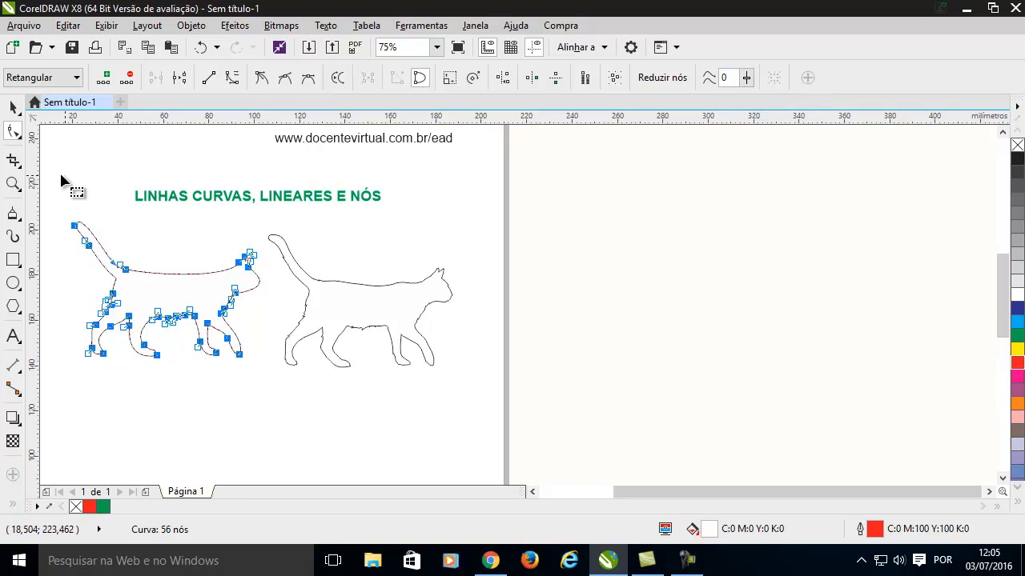
left_click(13, 106)
left_click(161, 412)
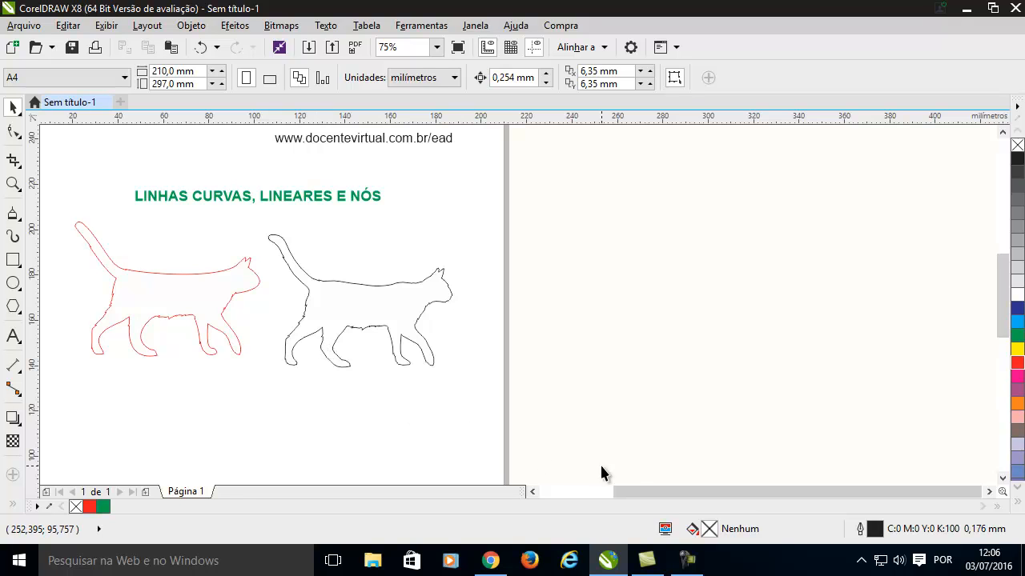
Select all nodes of the simplified red cat outline with the Shape tool
left_click_drag(636, 490, 620, 491)
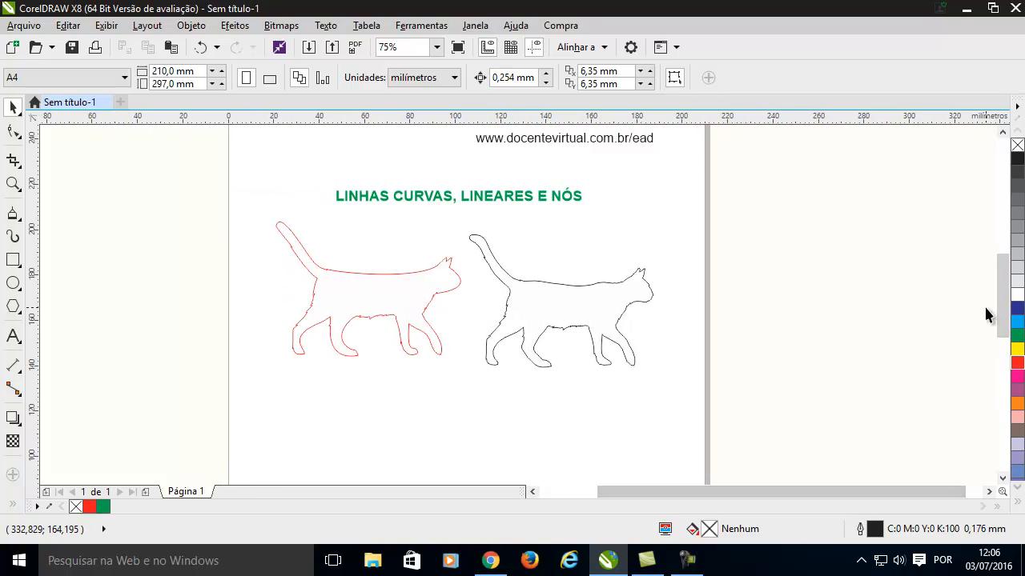
scroll(1000, 286, "up", 2)
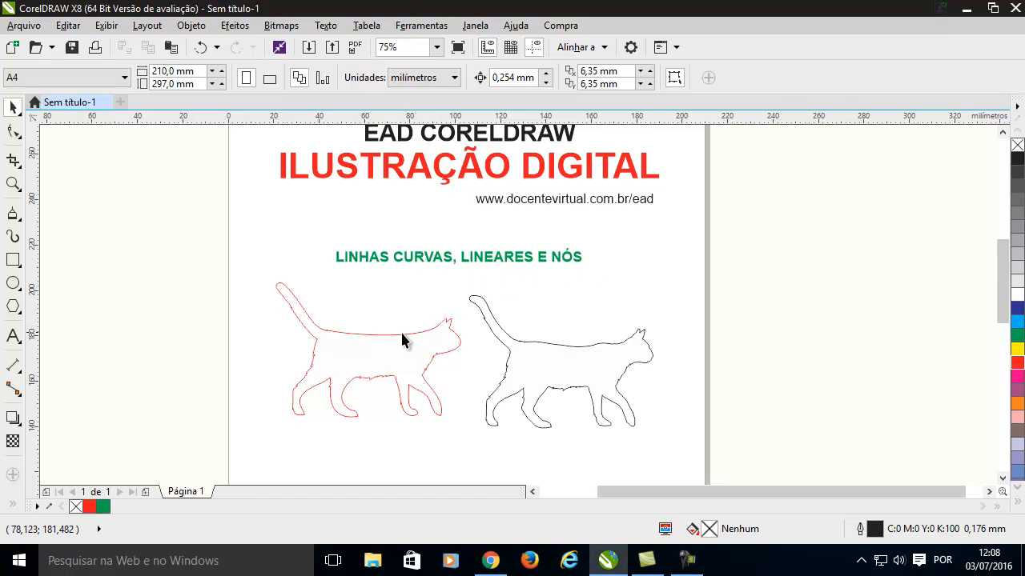
left_click(402, 334)
left_click(13, 130)
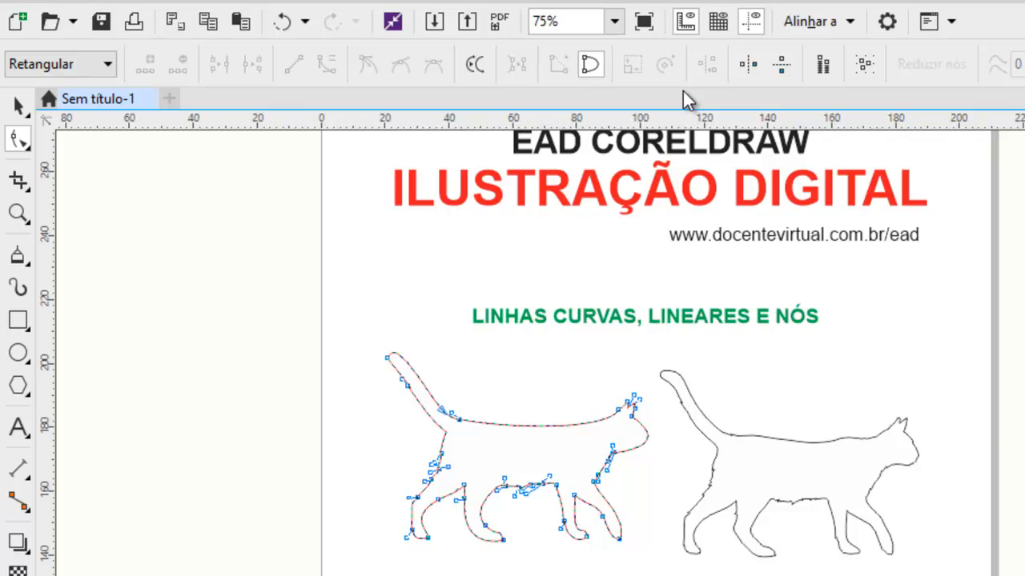
left_click(868, 67)
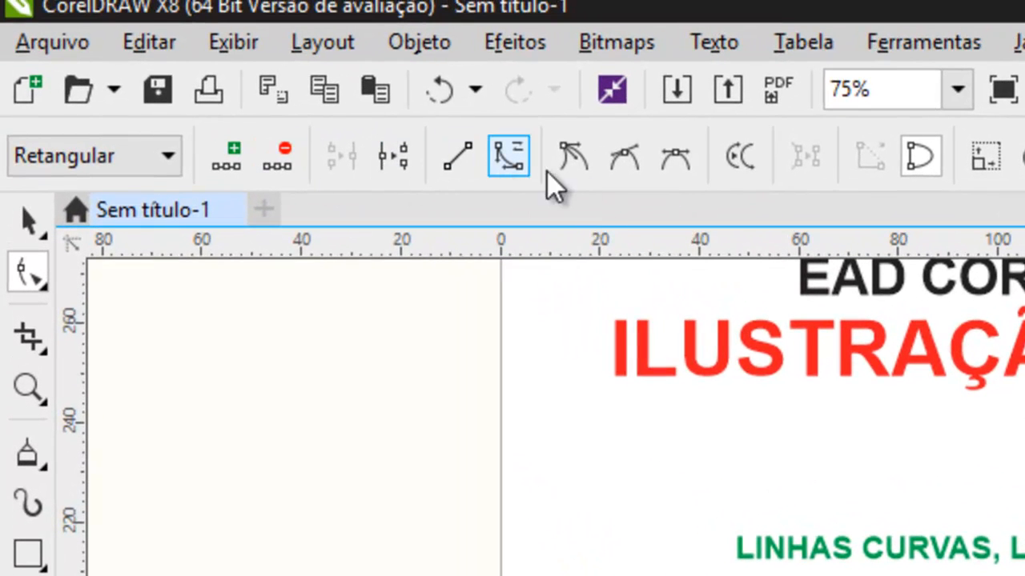